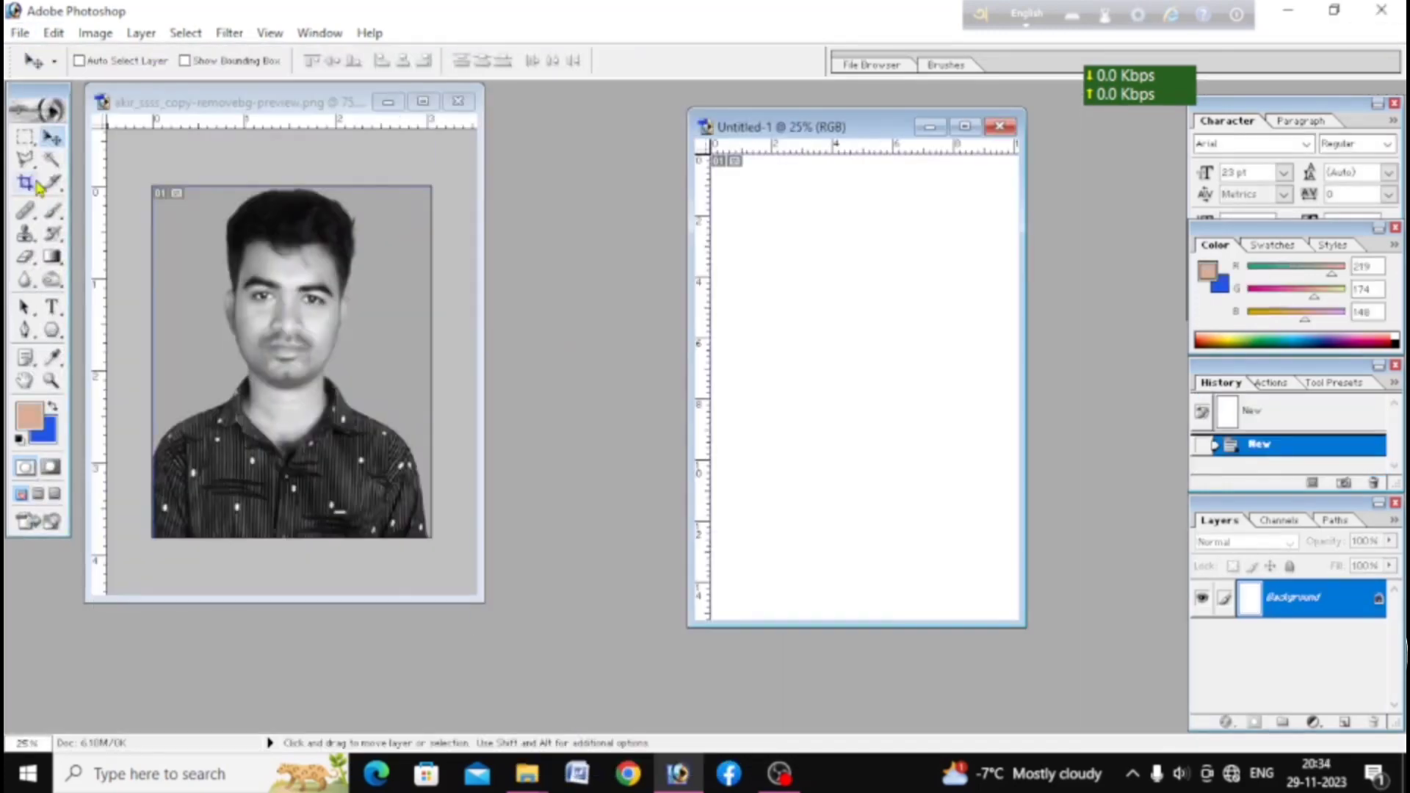
- Place a copy of the grayscale portrait into the blank Untitled-1 document
left_click_drag(283, 347, 841, 362)
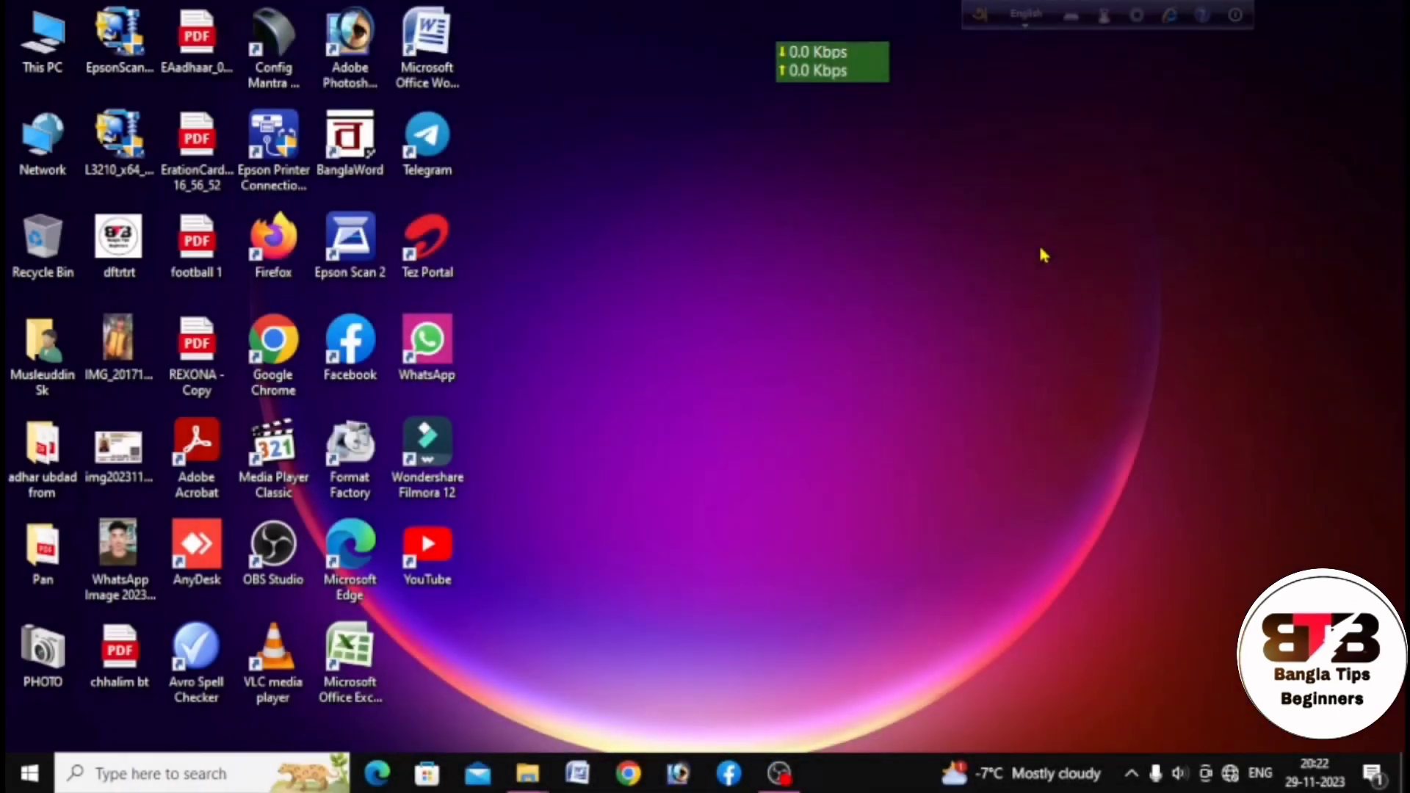
- Launch Adobe Photoshop, open the photo akir_ssss_copy-removebg-preview and maximize its document window
double_click(348, 35)
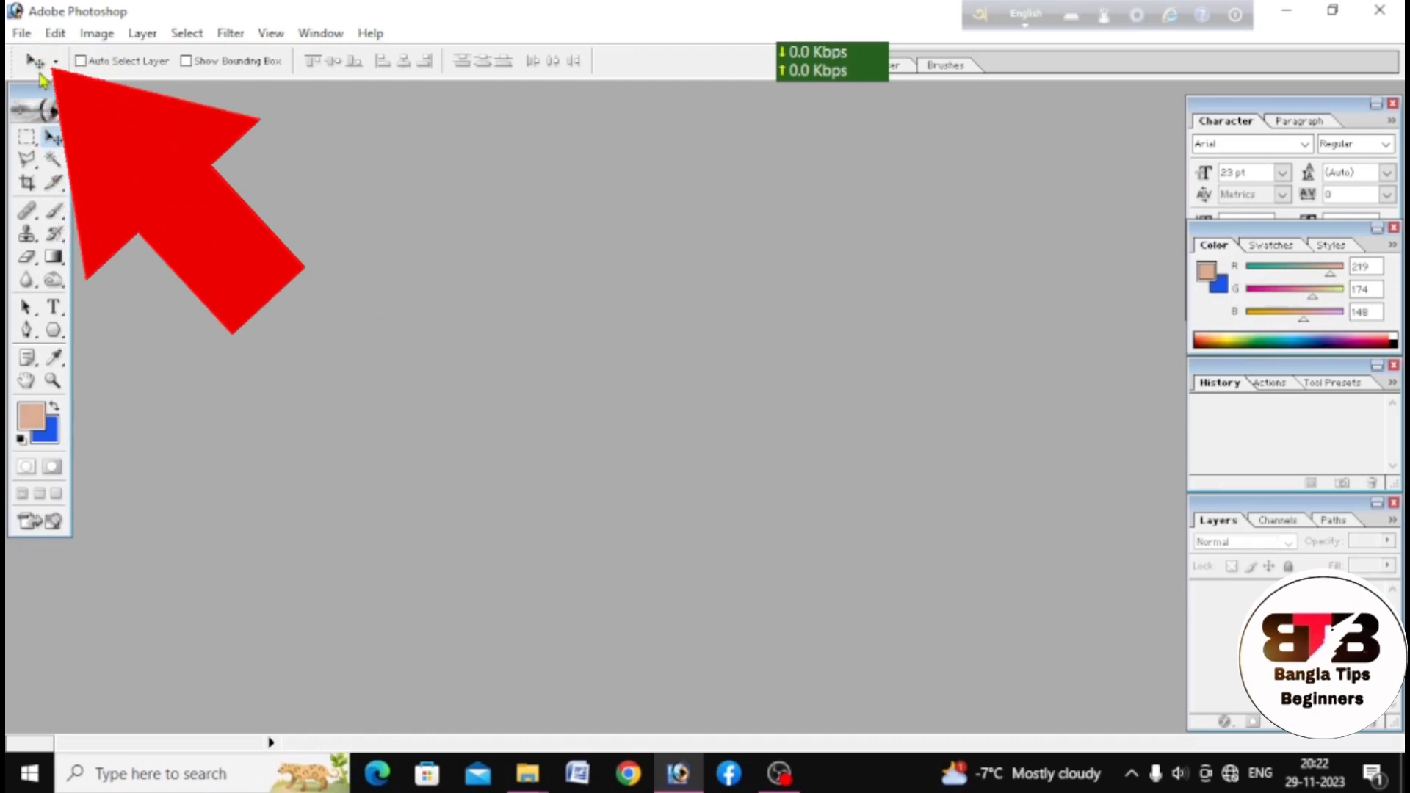
left_click(19, 38)
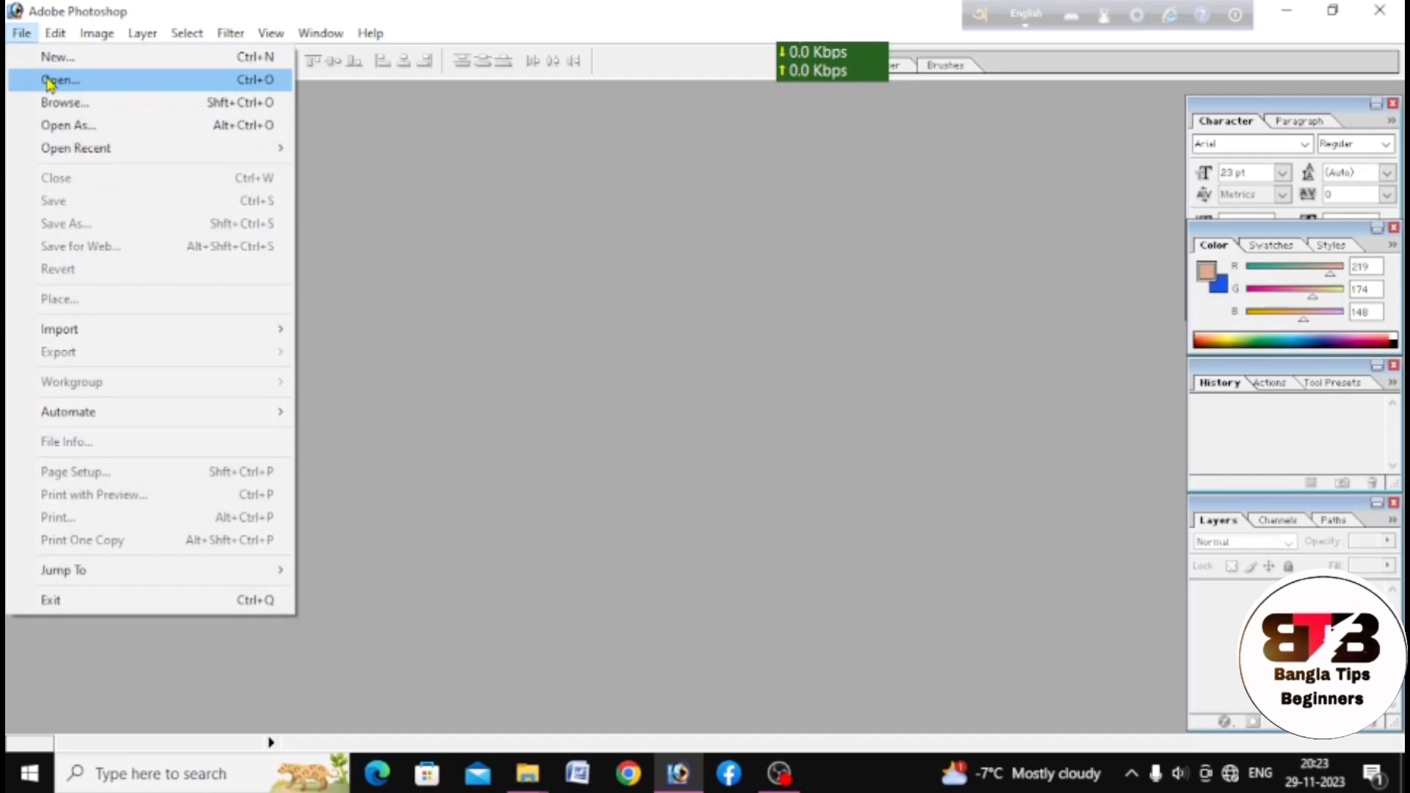
left_click(521, 334)
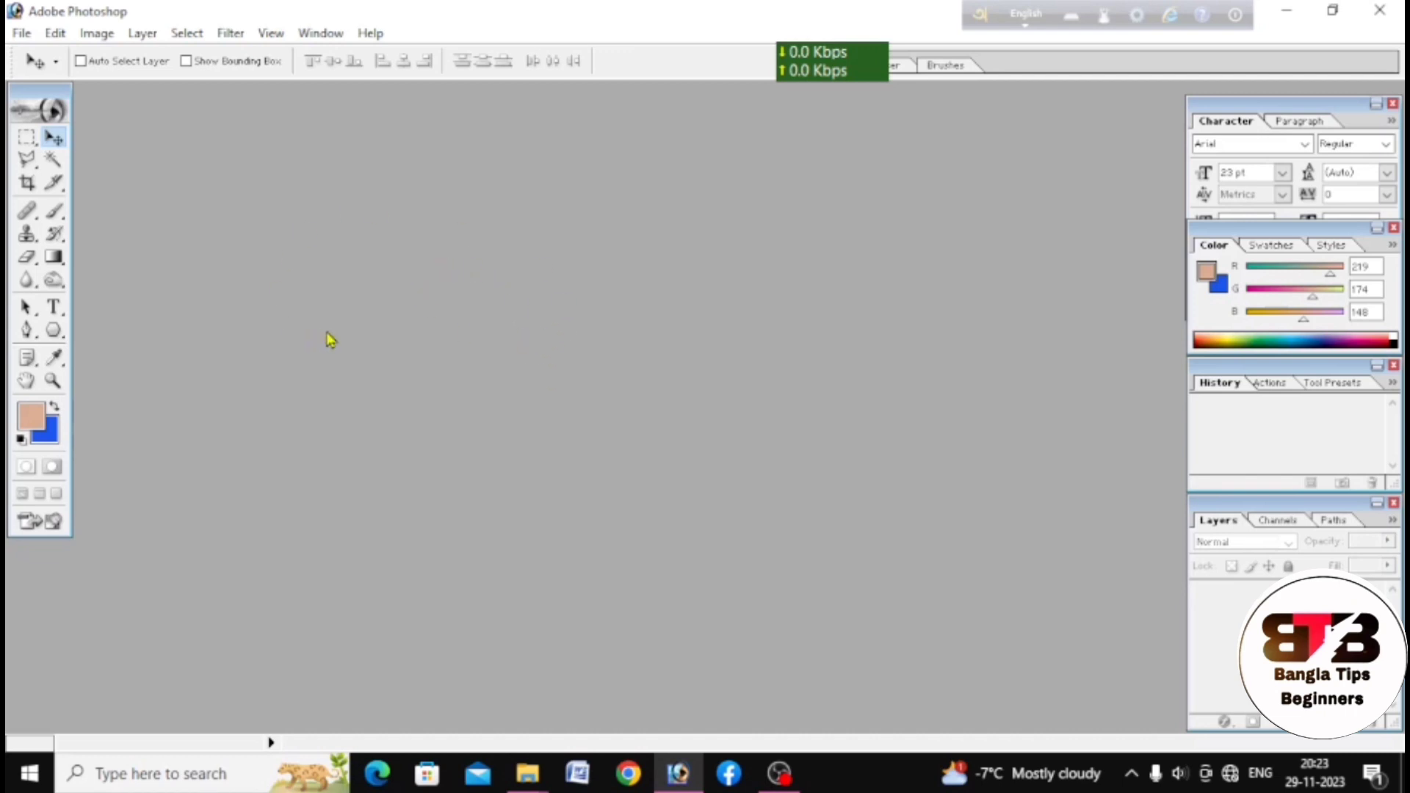
double_click(346, 317)
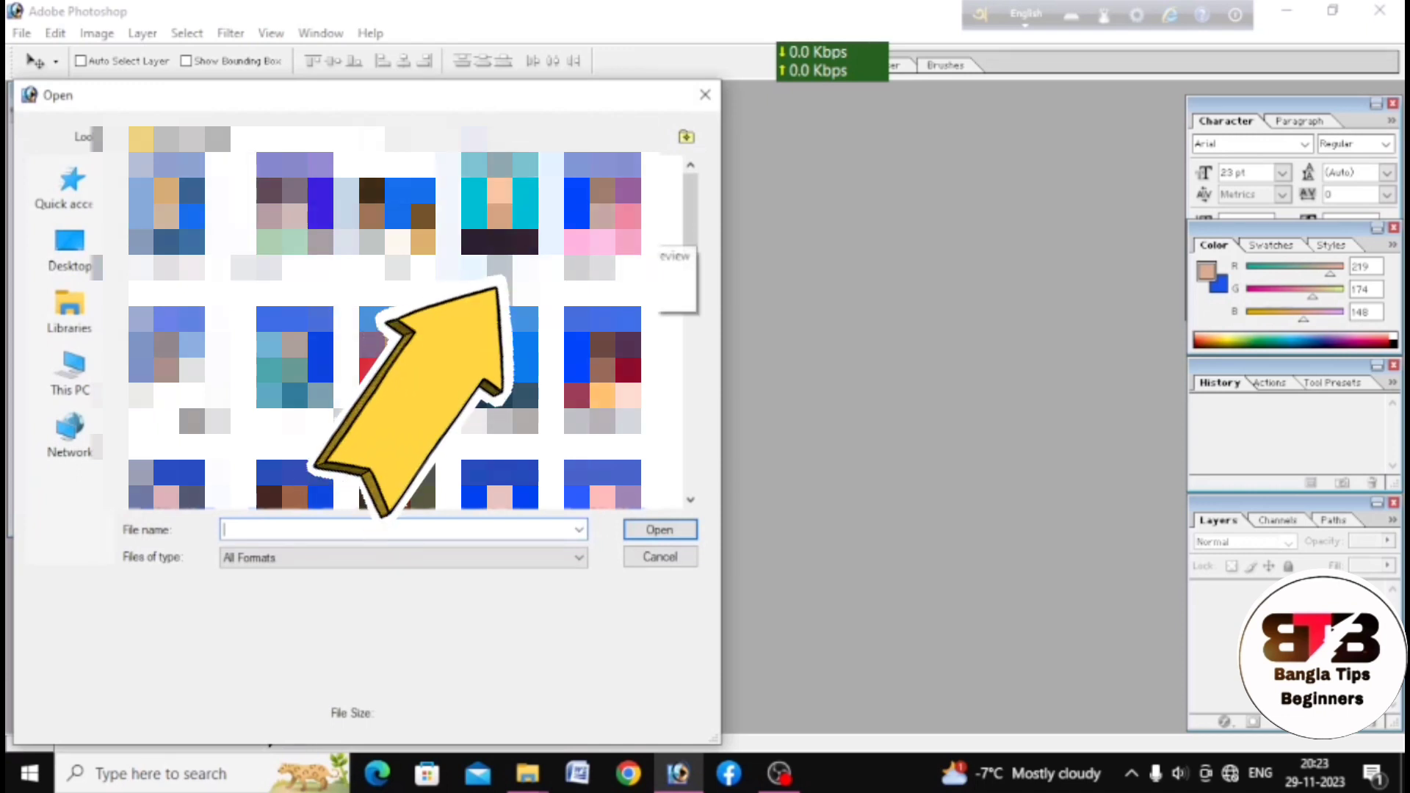
left_click(499, 221)
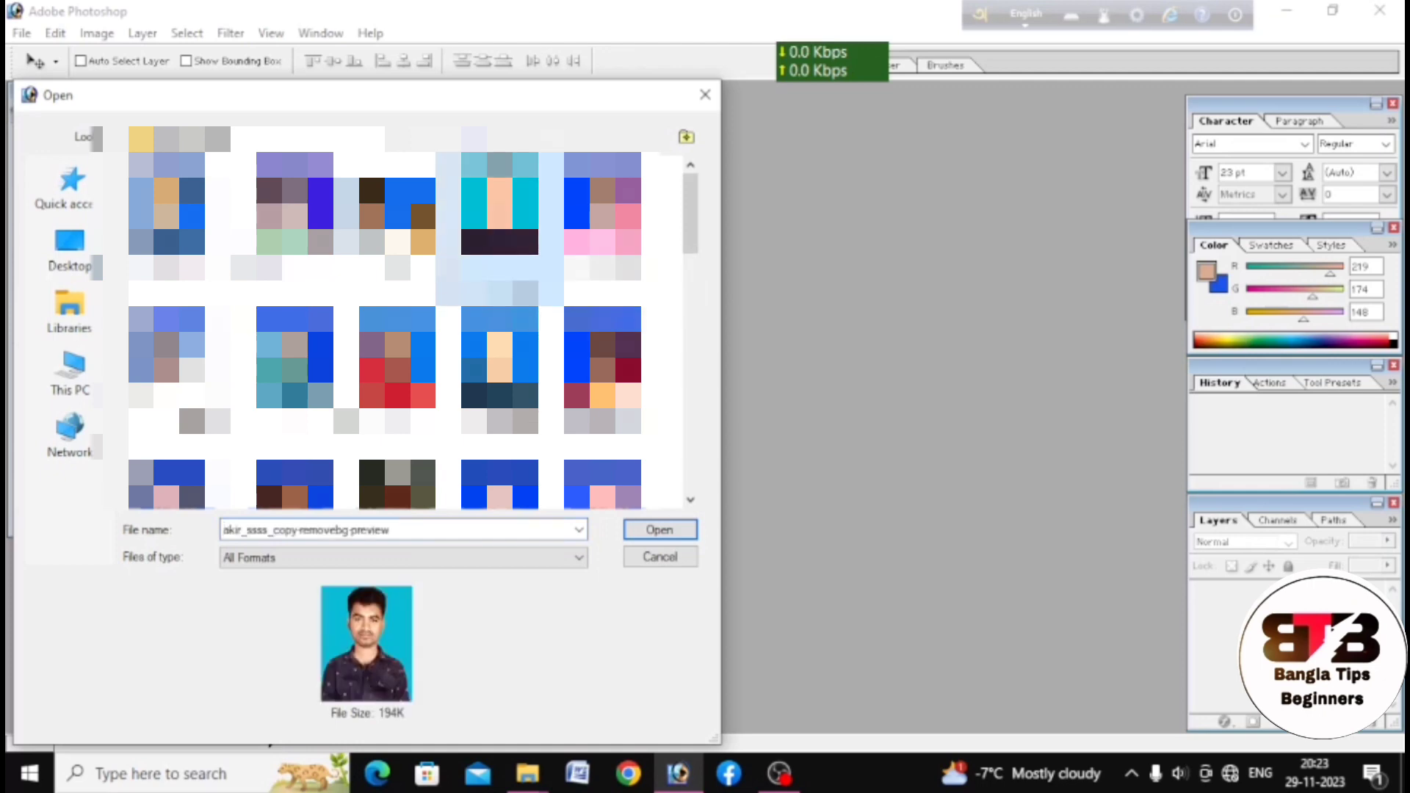
left_click(659, 530)
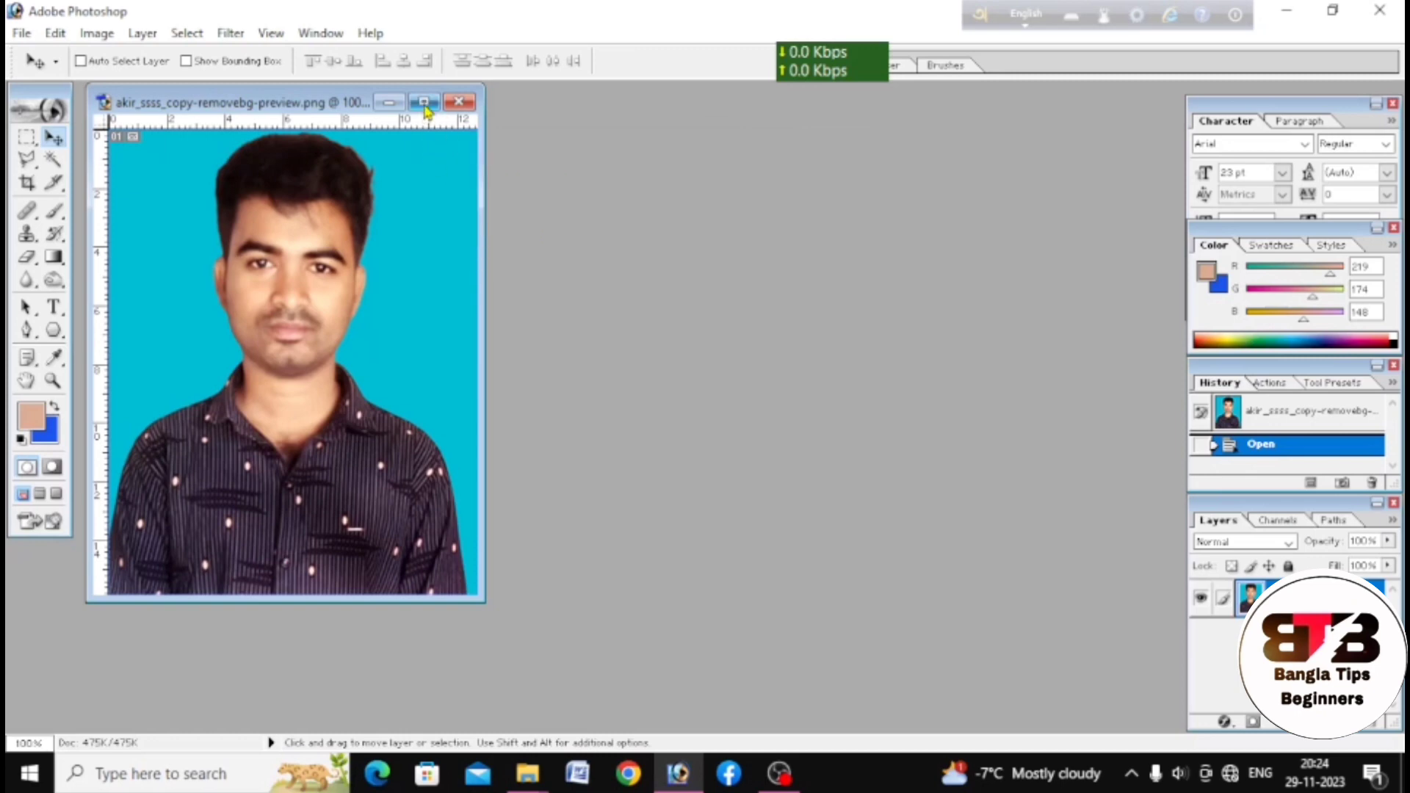
left_click(424, 102)
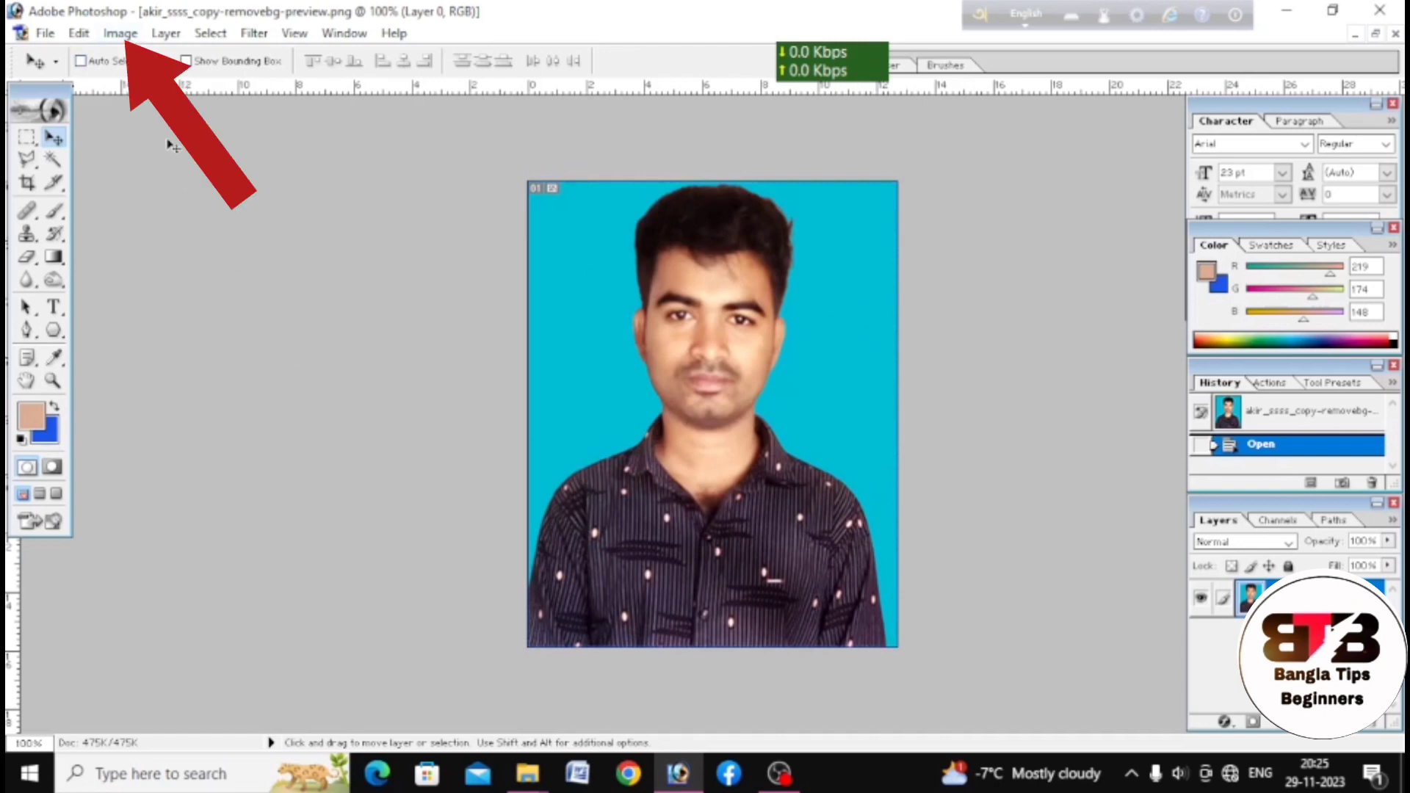
- Convert the portrait photo to Grayscale mode, discarding its color information
left_click(121, 37)
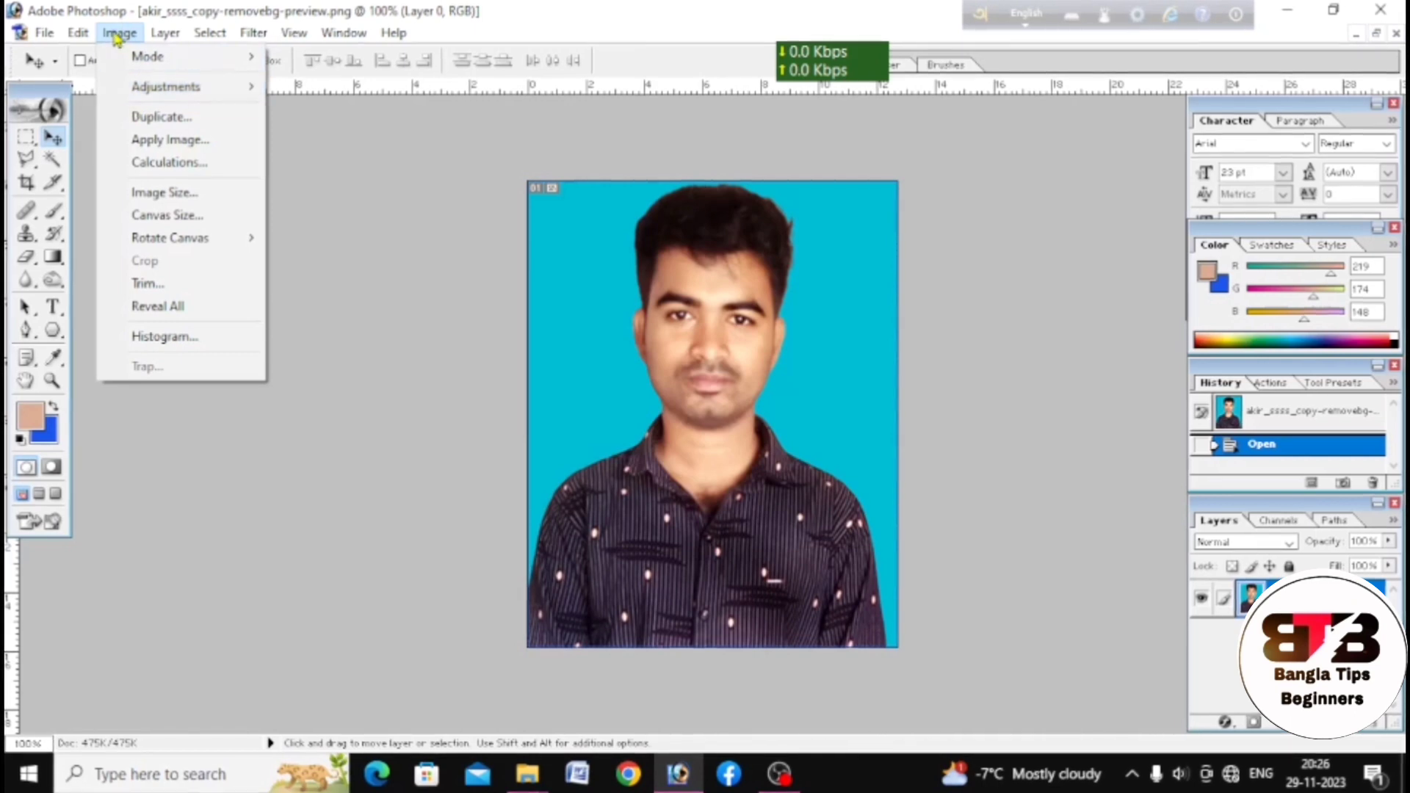
mouse_move(149, 57)
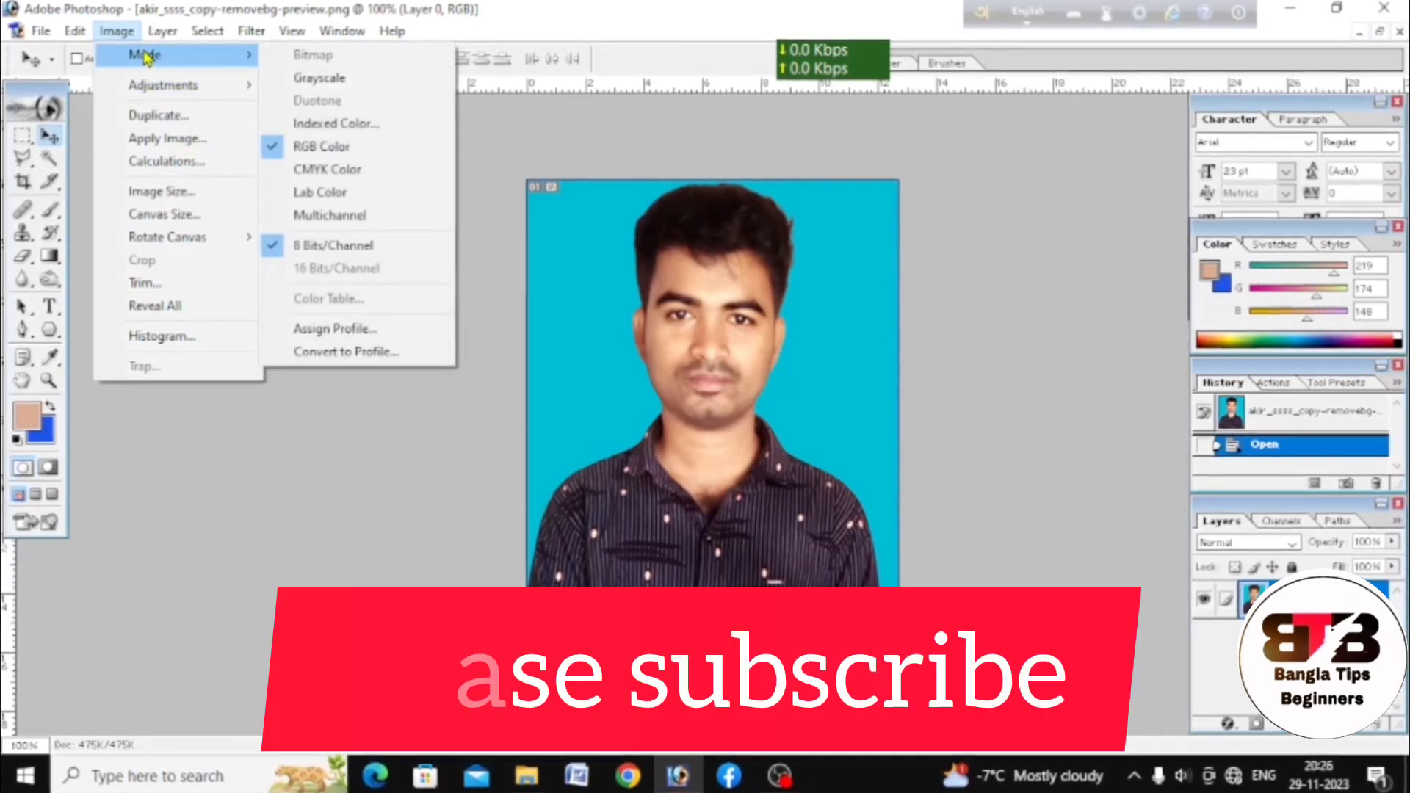
left_click(115, 32)
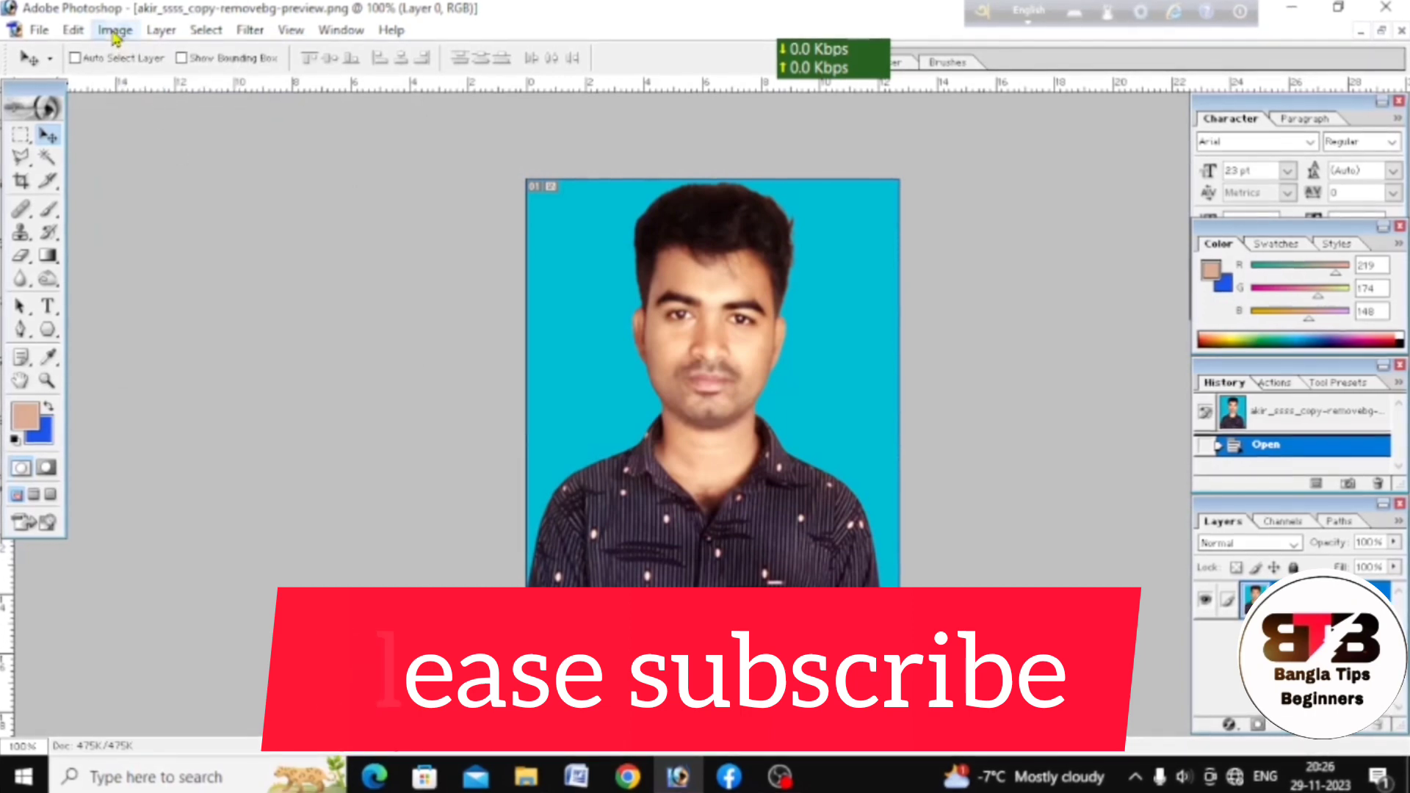
left_click(114, 34)
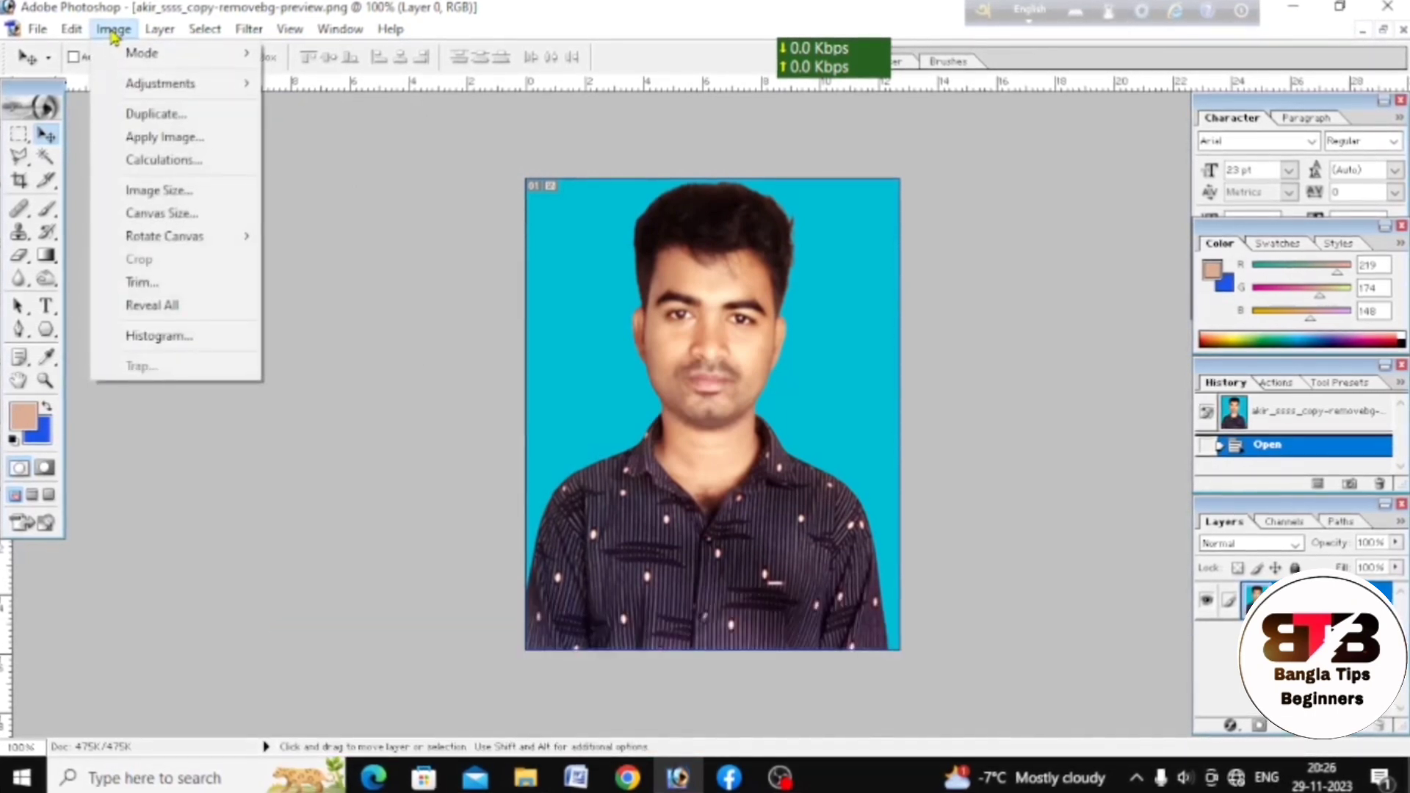
mouse_move(157, 65)
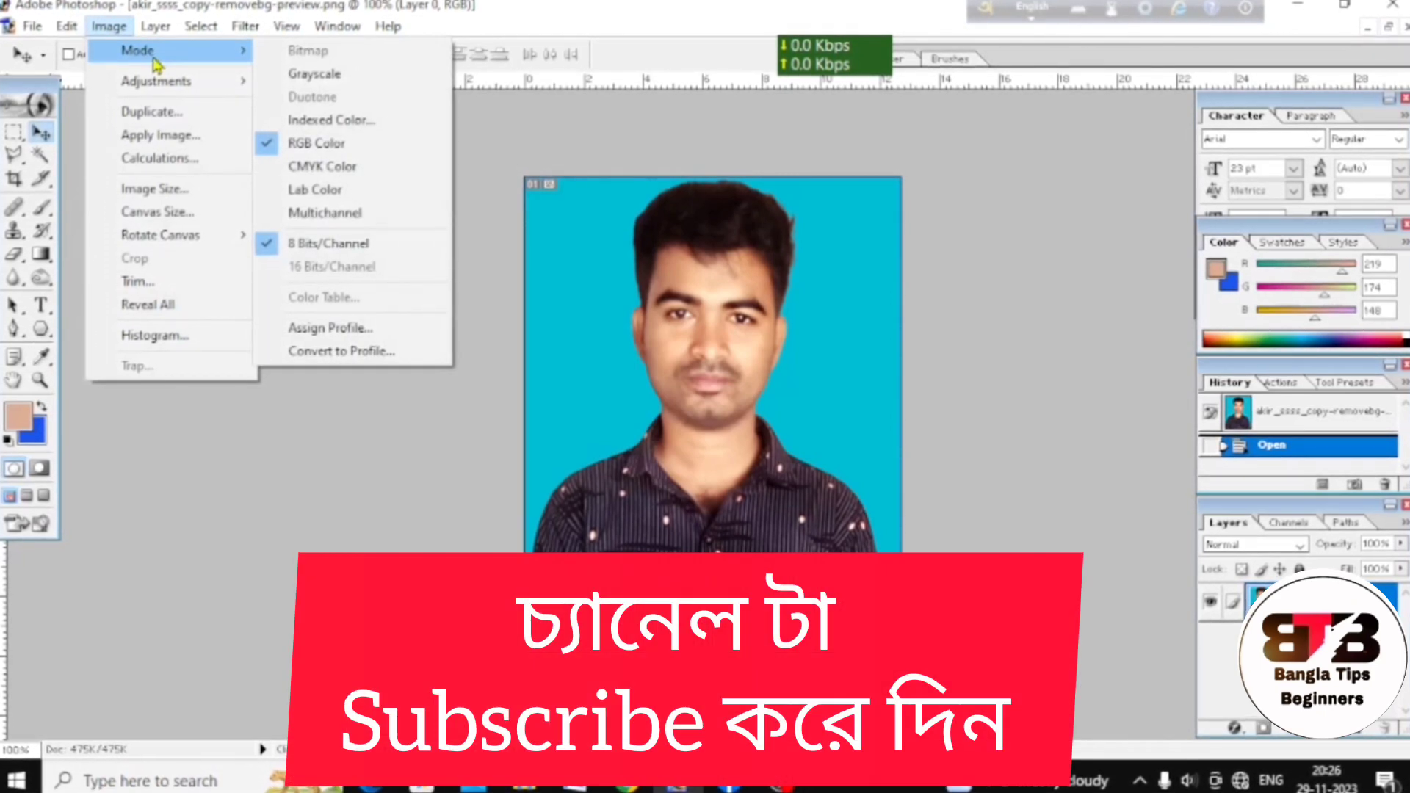
left_click(114, 28)
left_click(114, 28)
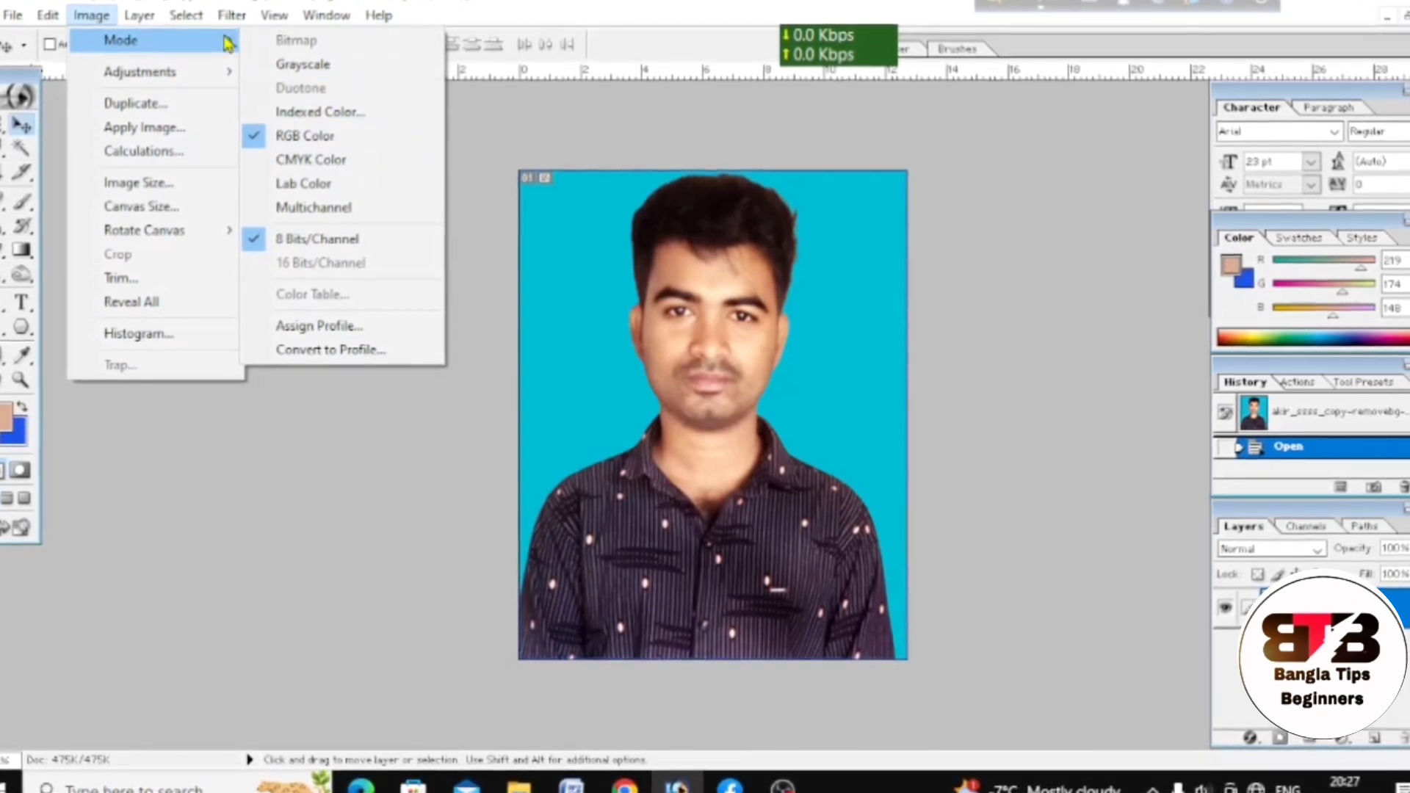
mouse_move(210, 37)
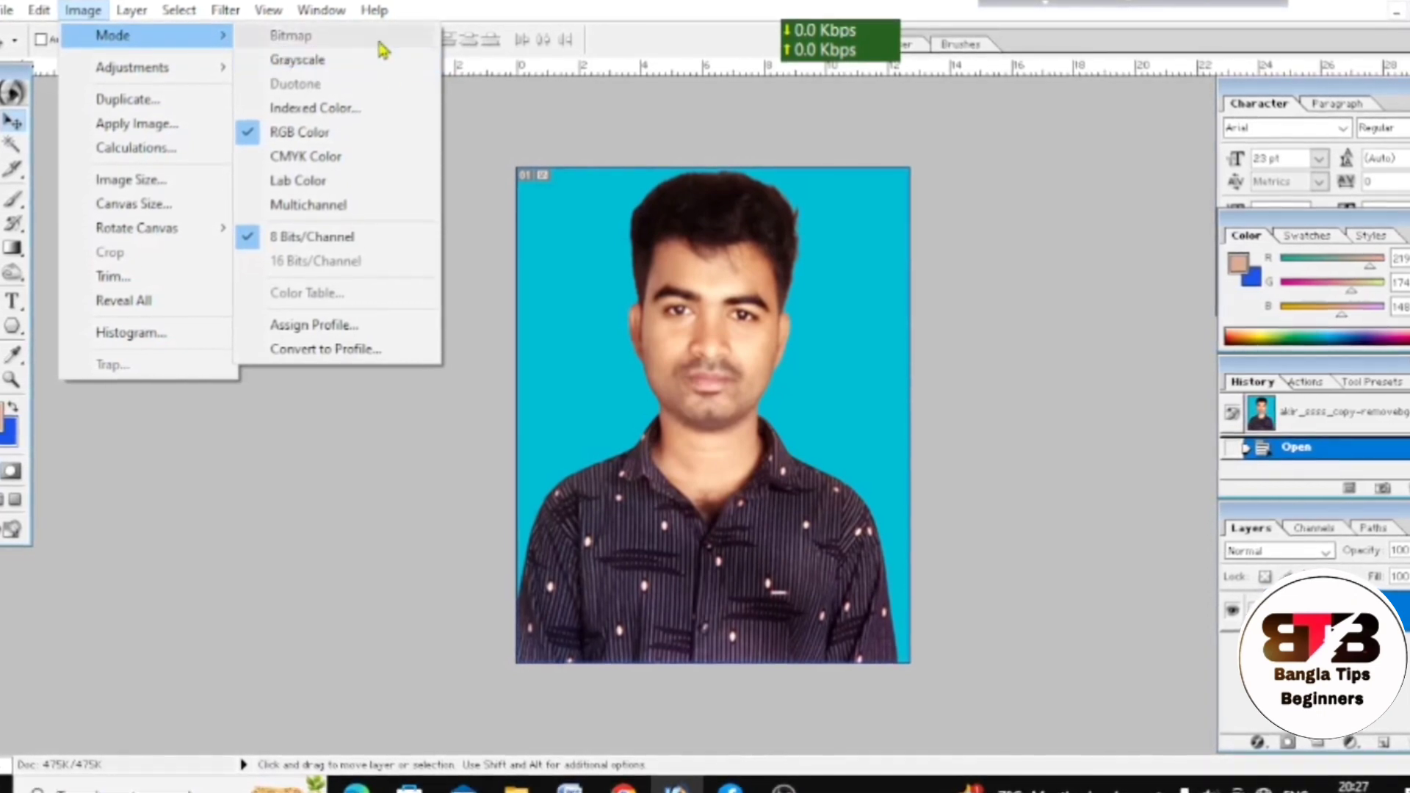
left_click(294, 57)
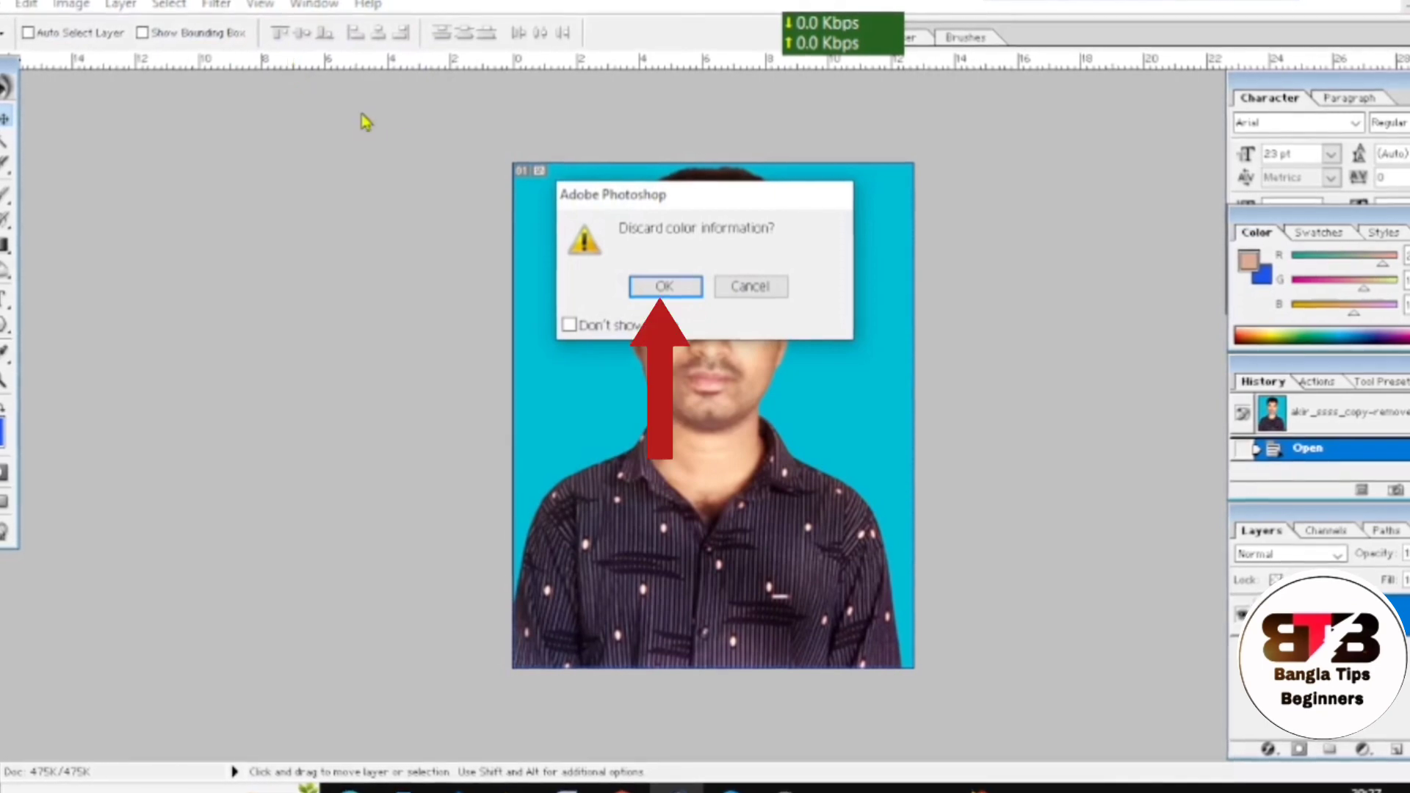
left_click(664, 287)
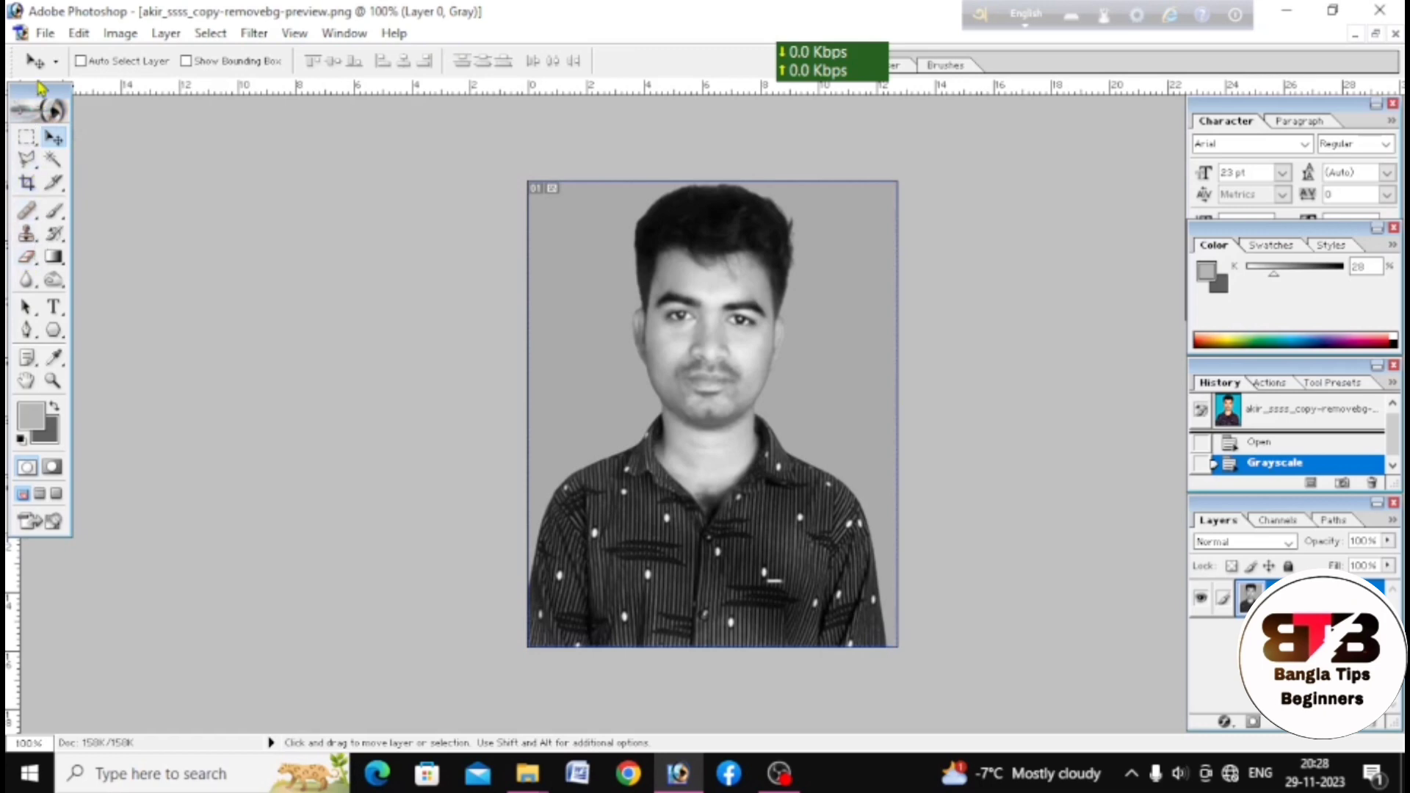
- Set the Crop tool to a width of 1.2 in and a height of 1.5 in
left_click(28, 184)
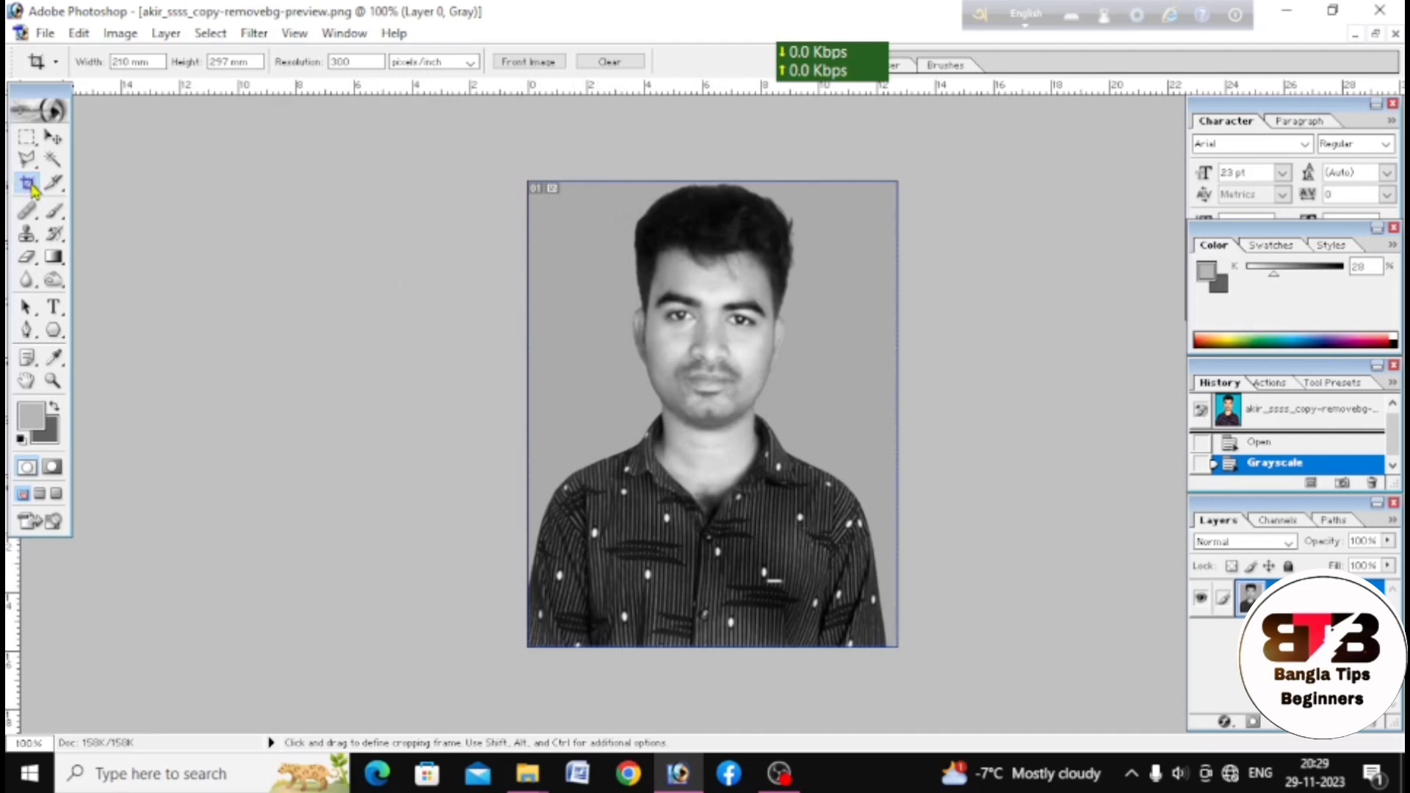
left_click(152, 64)
key("BackSpace")
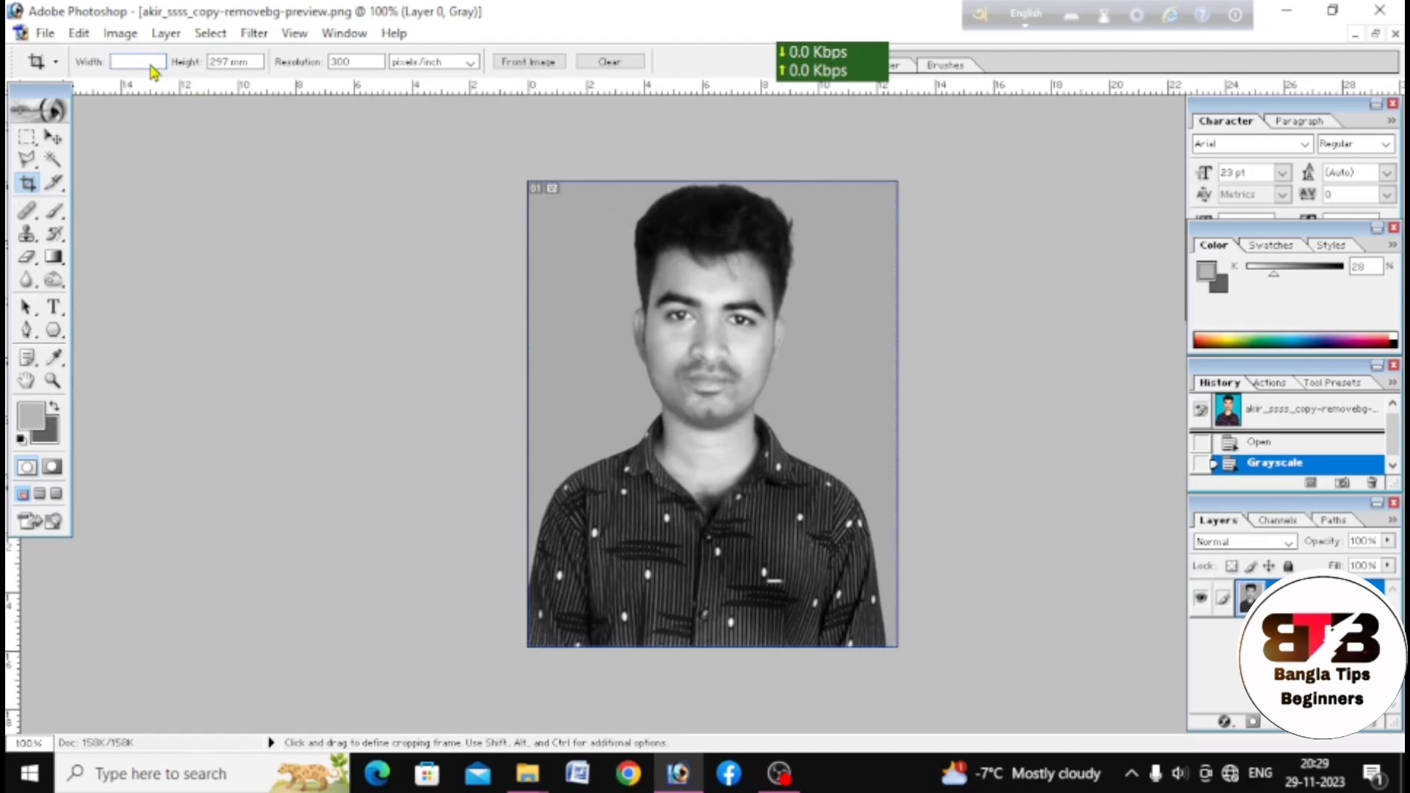
type("1")
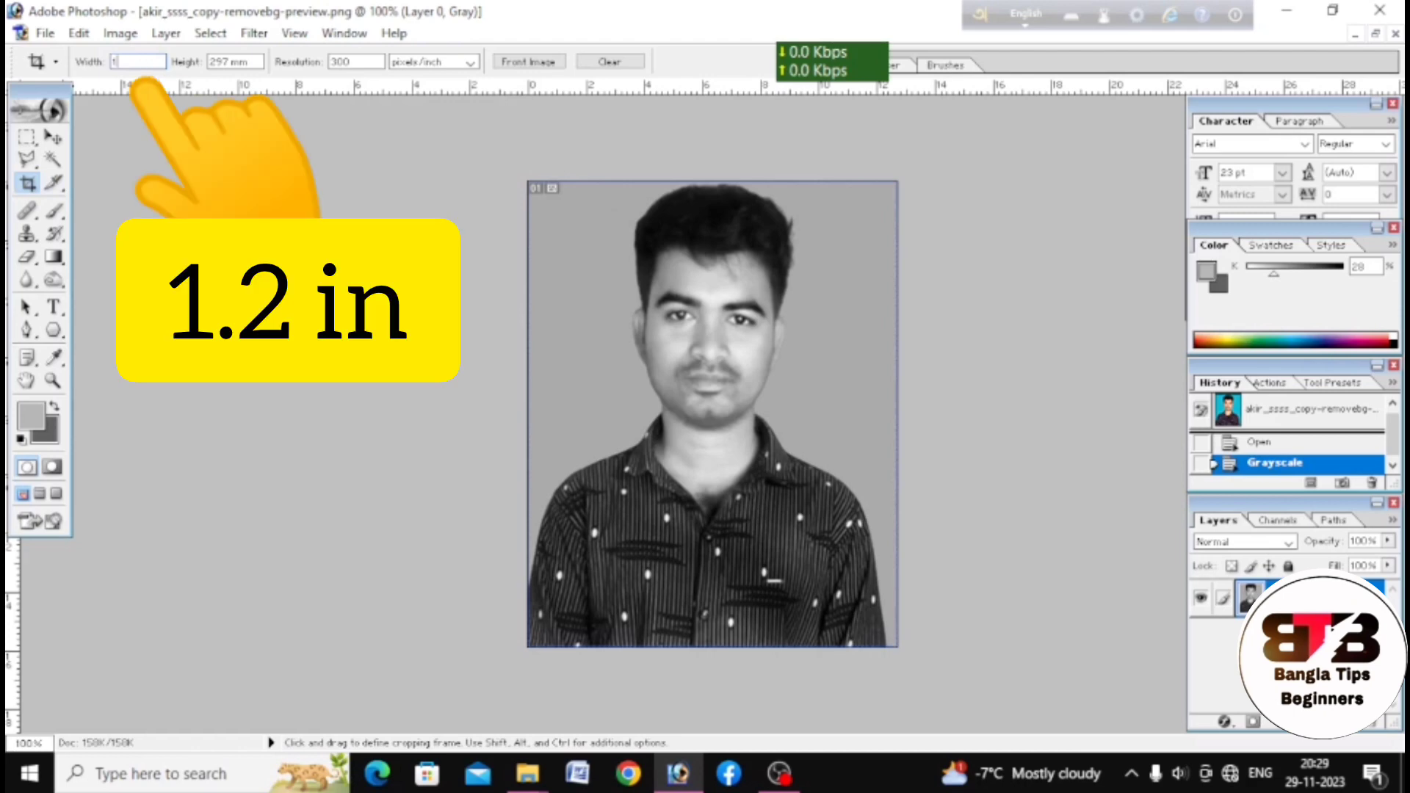
type(".2in")
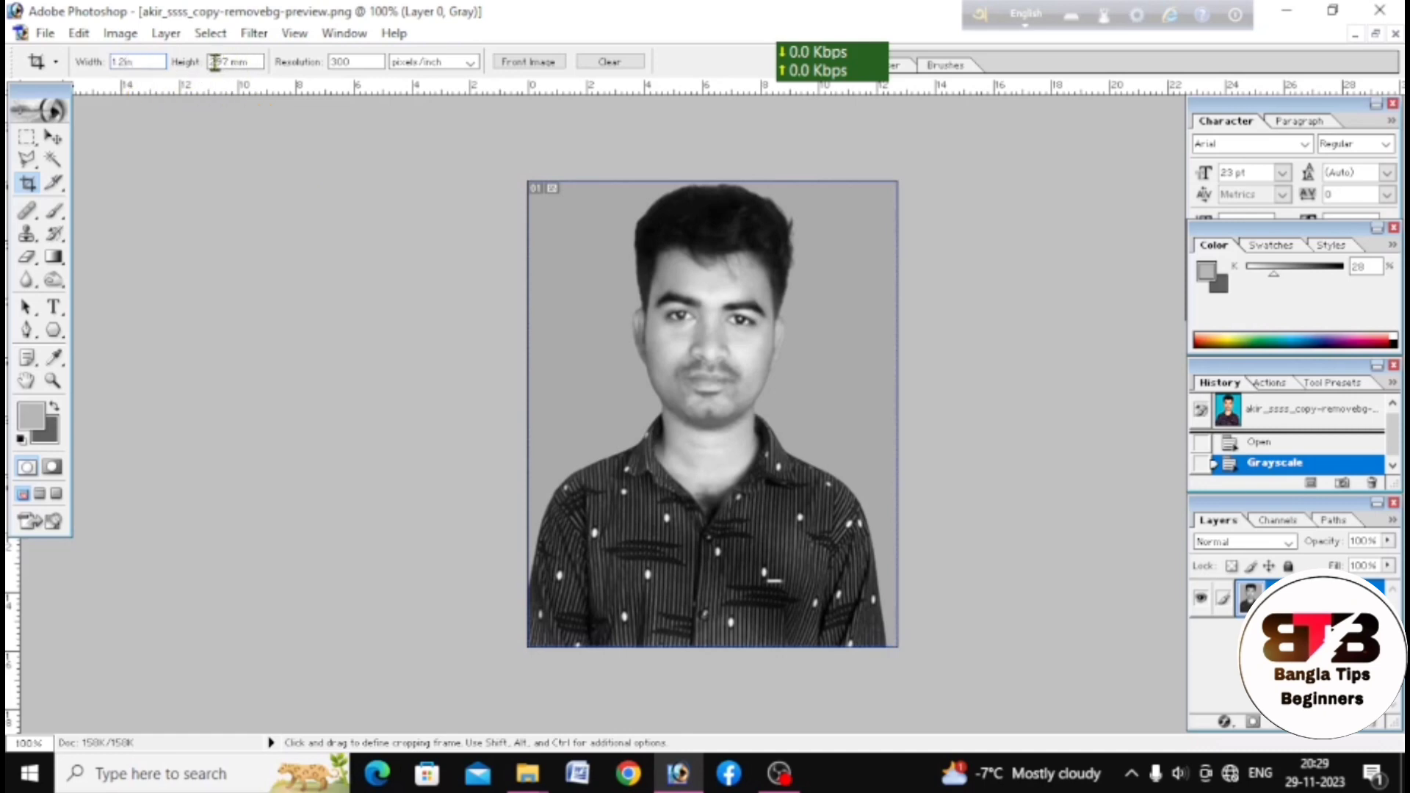
left_click(246, 65)
left_click_drag(246, 64, 210, 64)
key("BackSpace")
type("1.5in")
- Crop the portrait to a frame around the head and upper body, trimming the sides and lower edge
left_click_drag(573, 240, 939, 660)
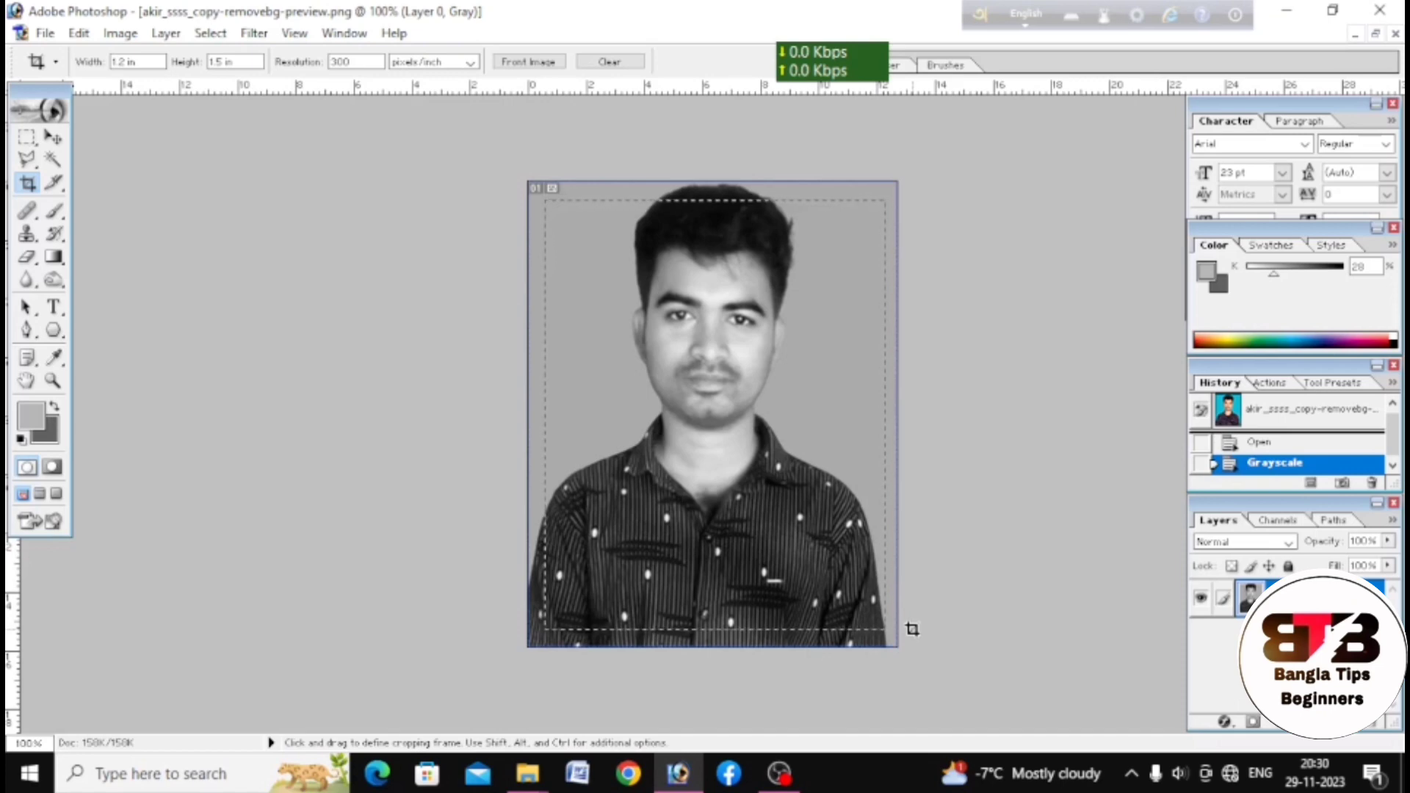
left_click_drag(911, 629, 910, 628)
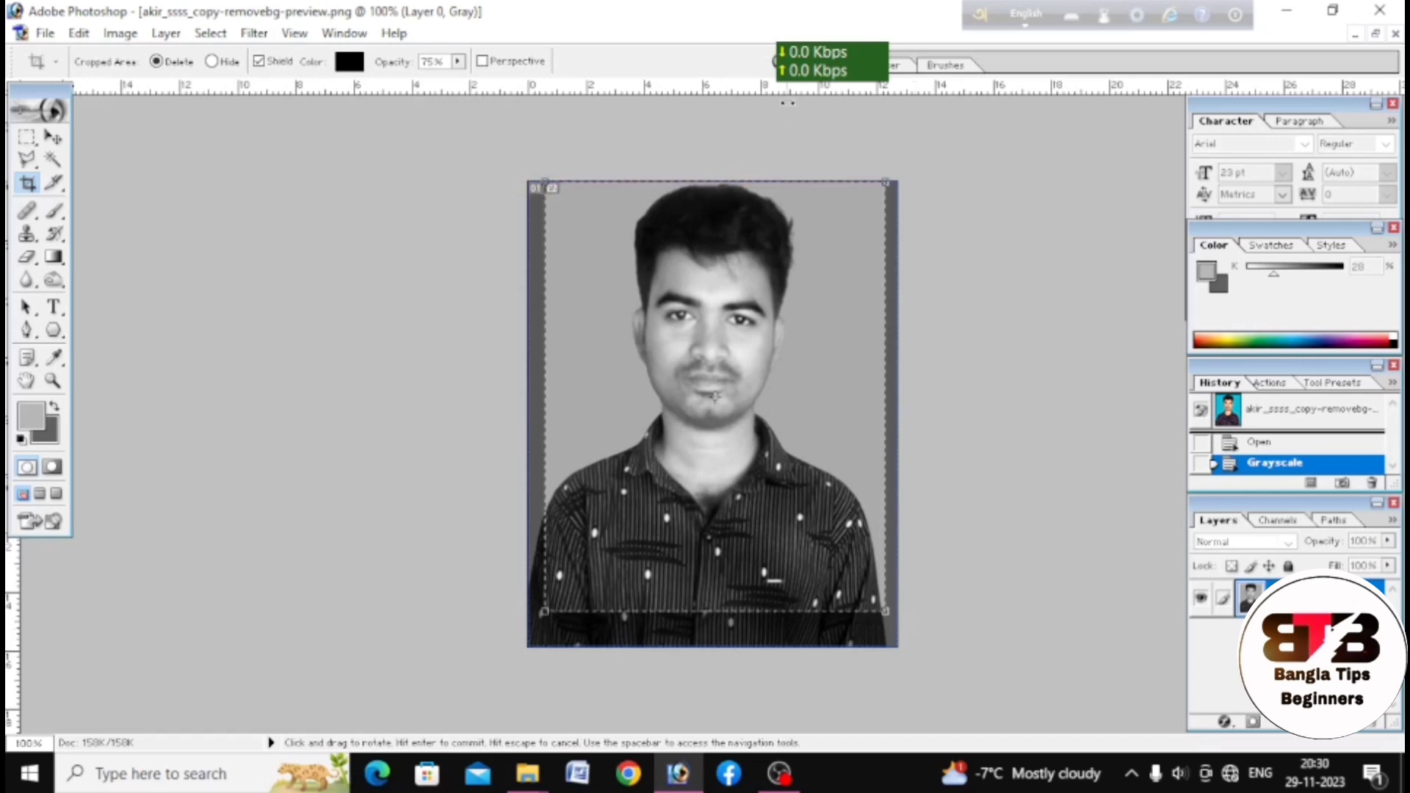
left_click_drag(818, 71, 1123, 95)
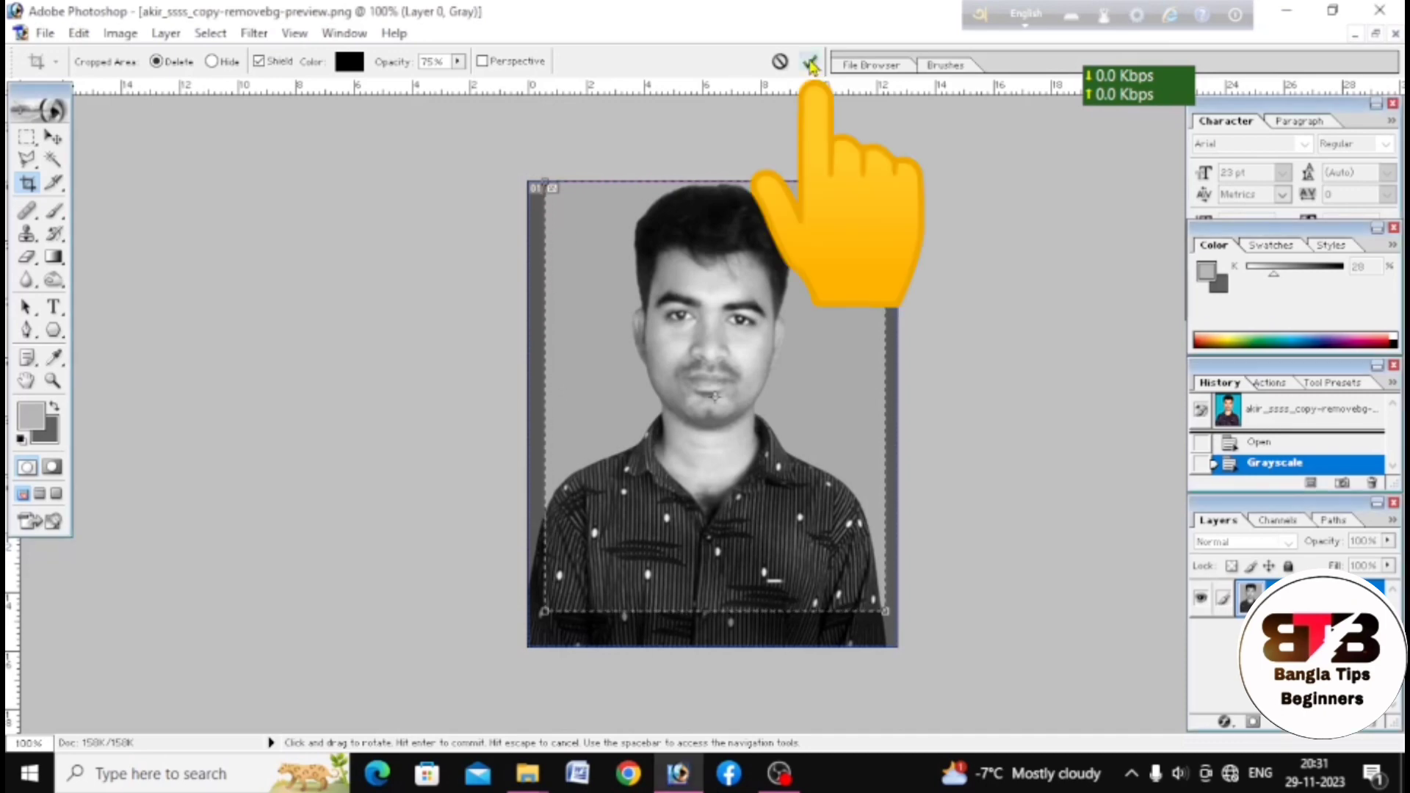
left_click(811, 68)
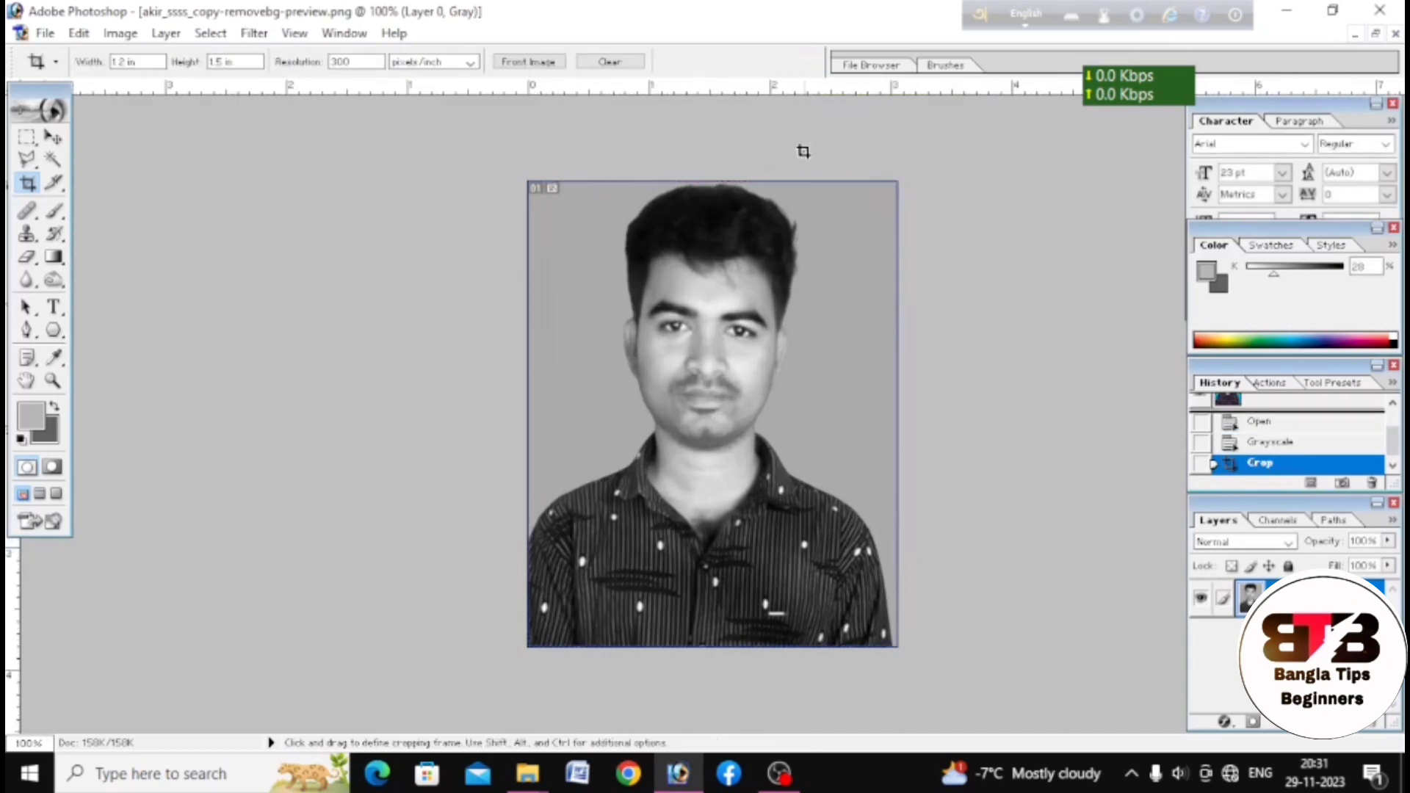
scroll(758, 327, "down", 3)
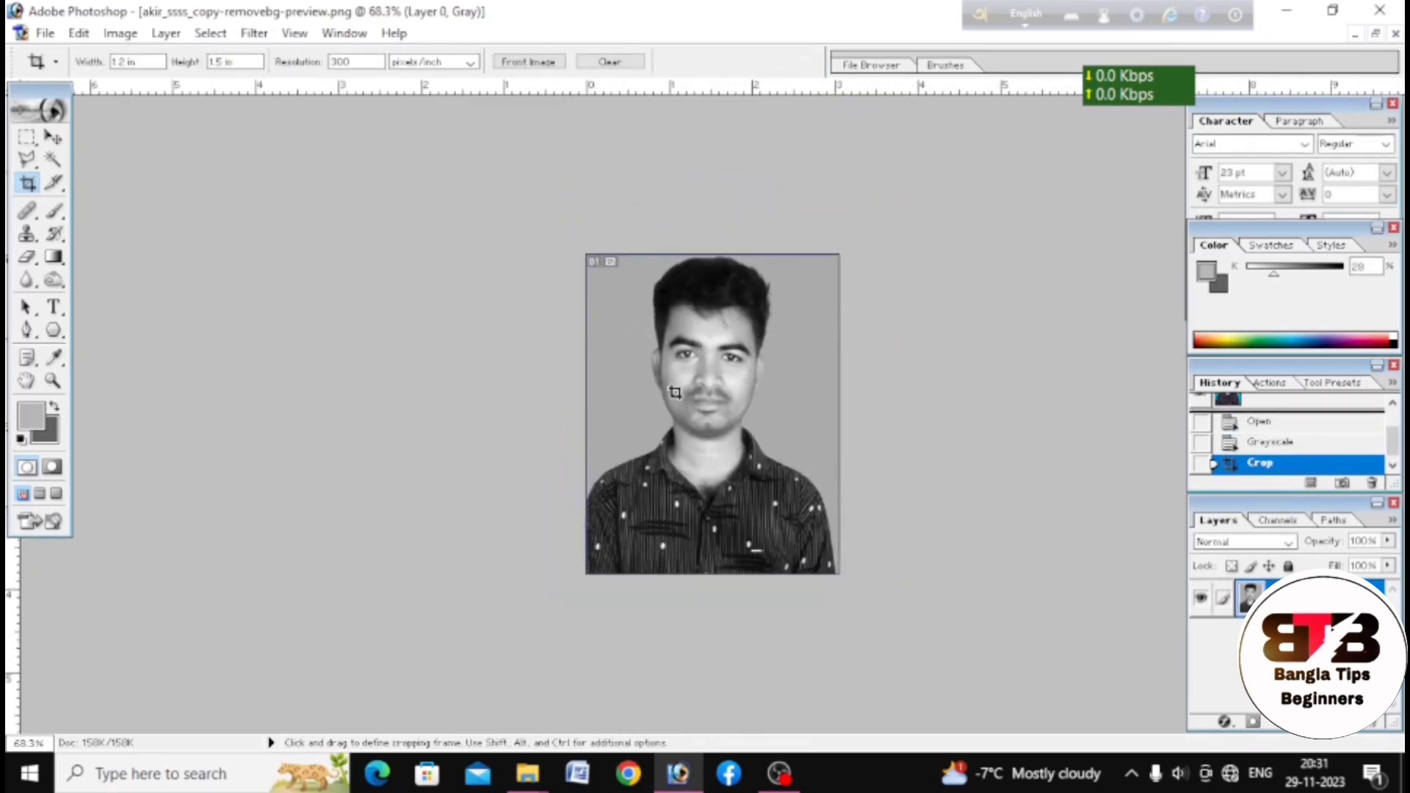
scroll(683, 472, "up", 1)
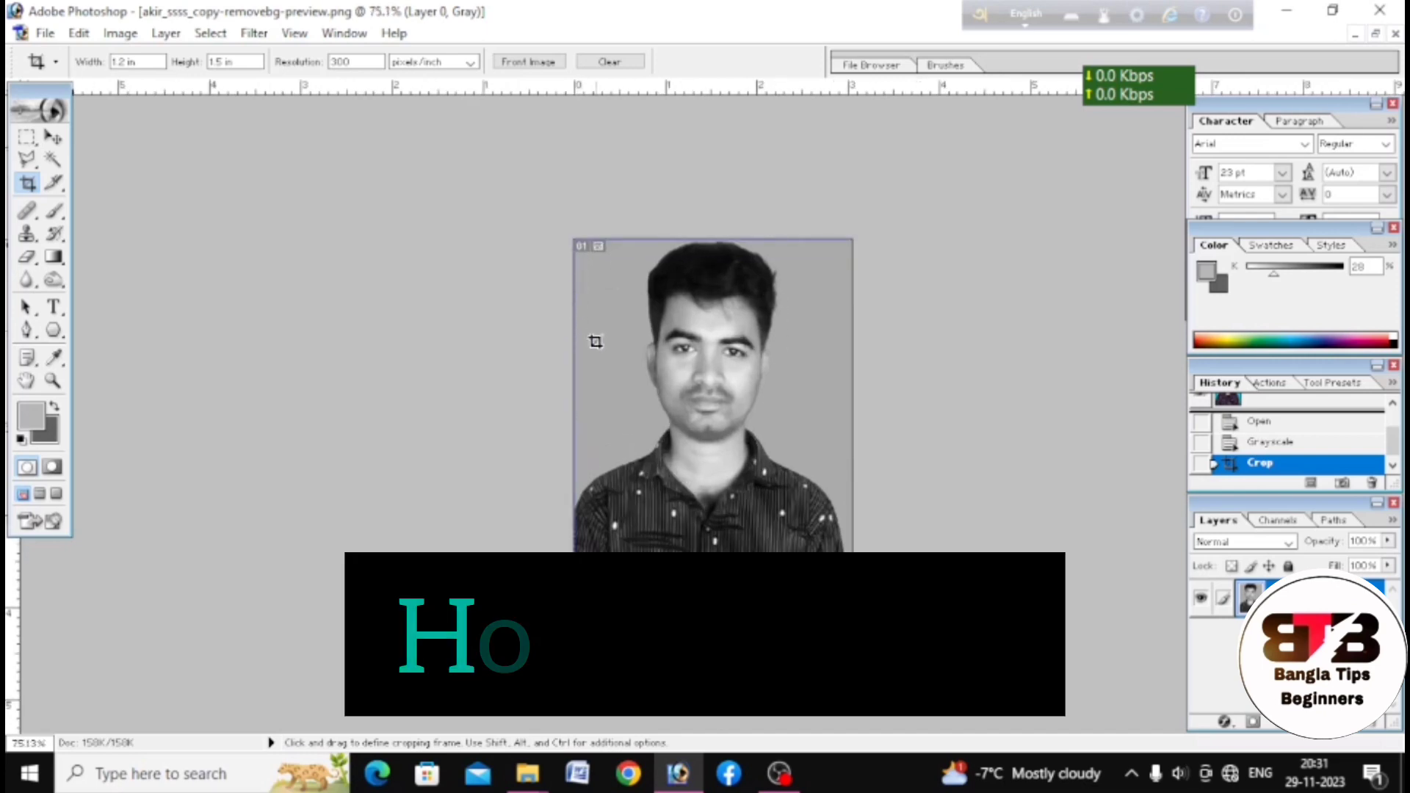
- Create a new white RGB document from the 4 x 6 preset at 300 pixels/inch and place its window beside the portrait
key("v")
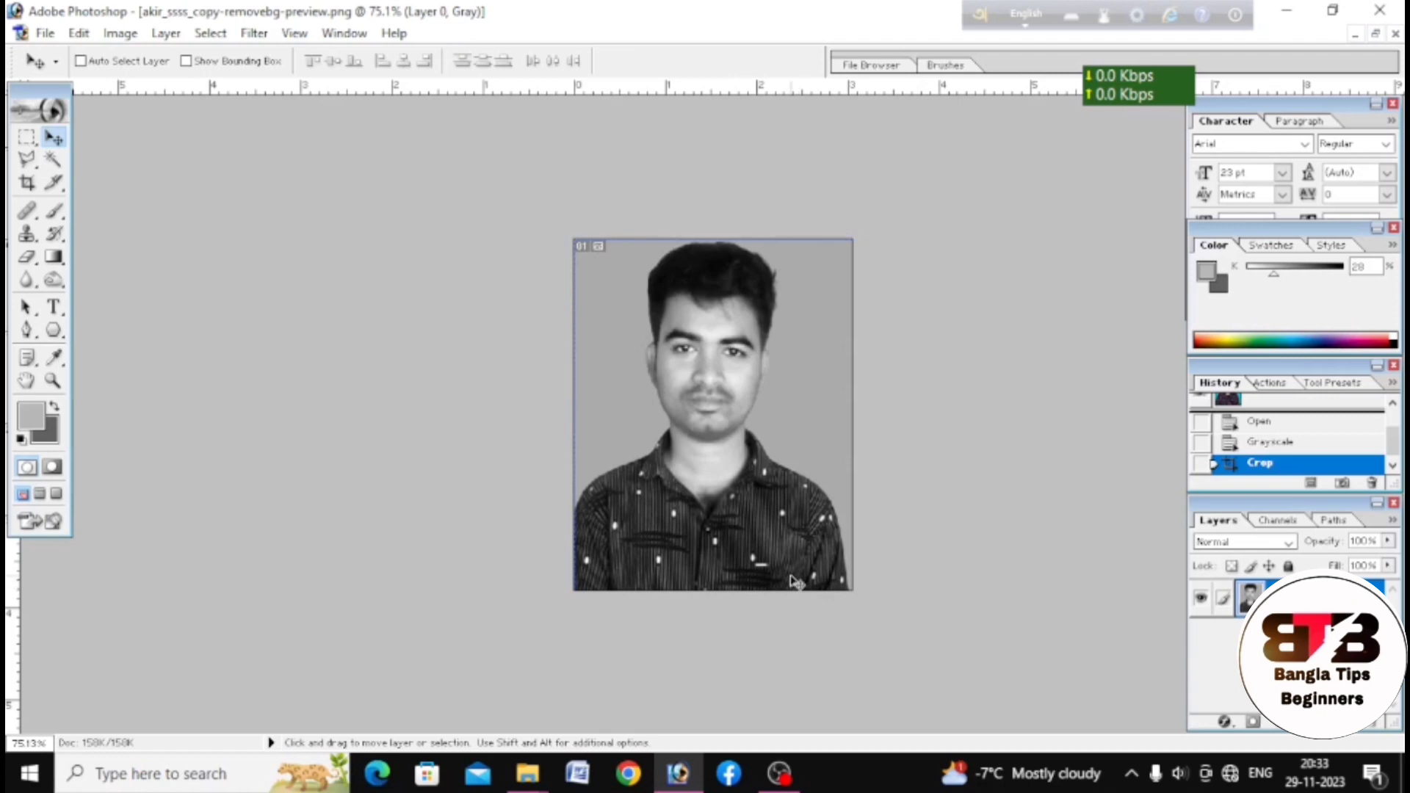
left_click(41, 42)
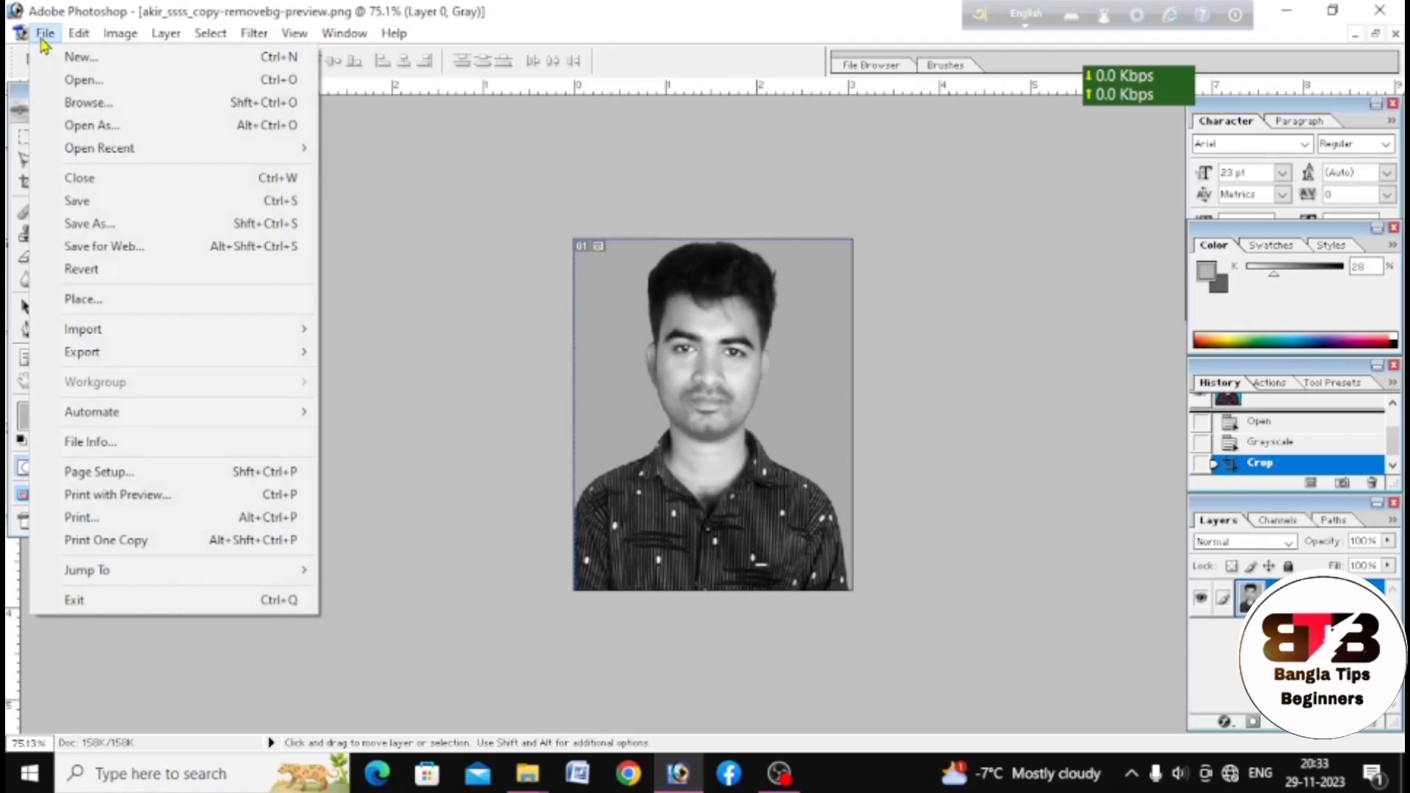
left_click(73, 58)
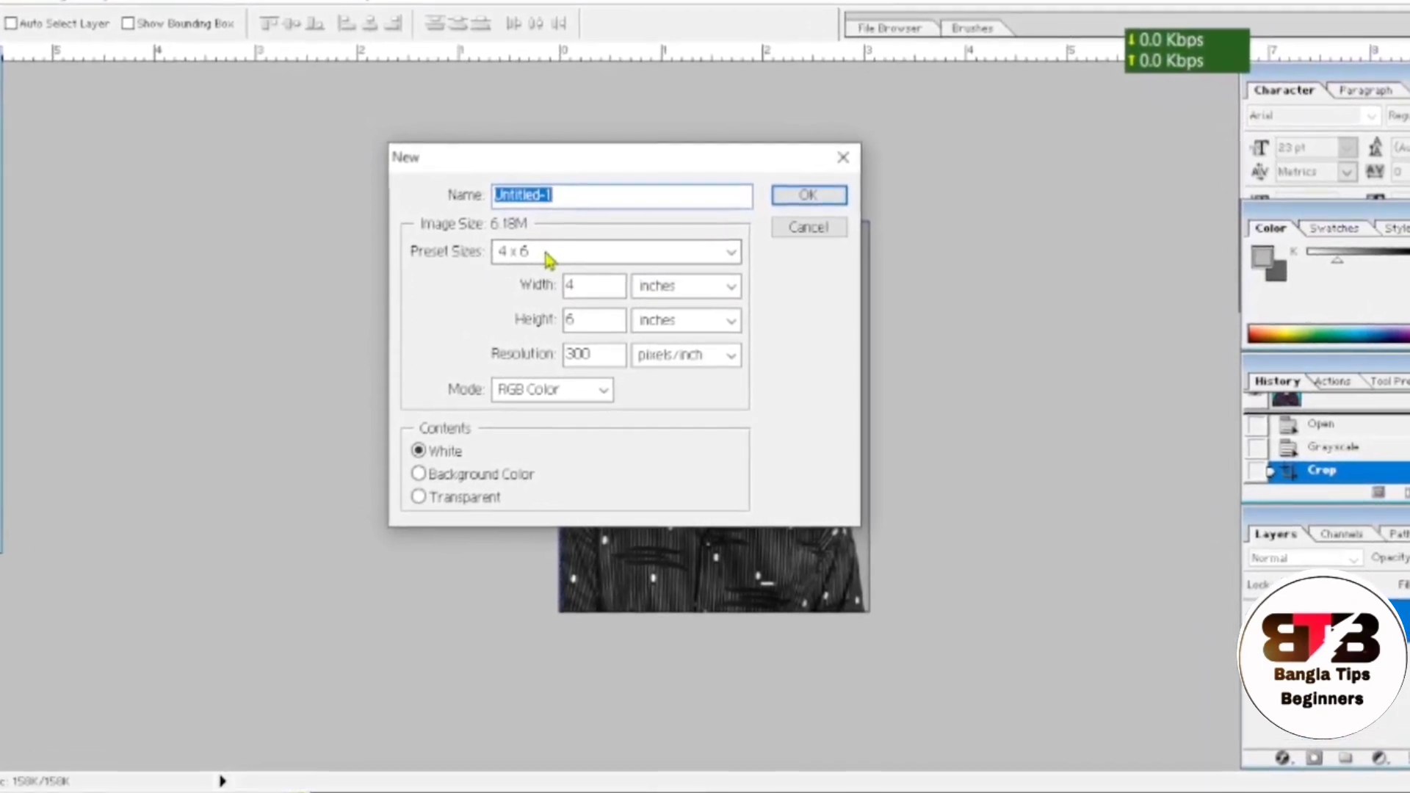
left_click(735, 245)
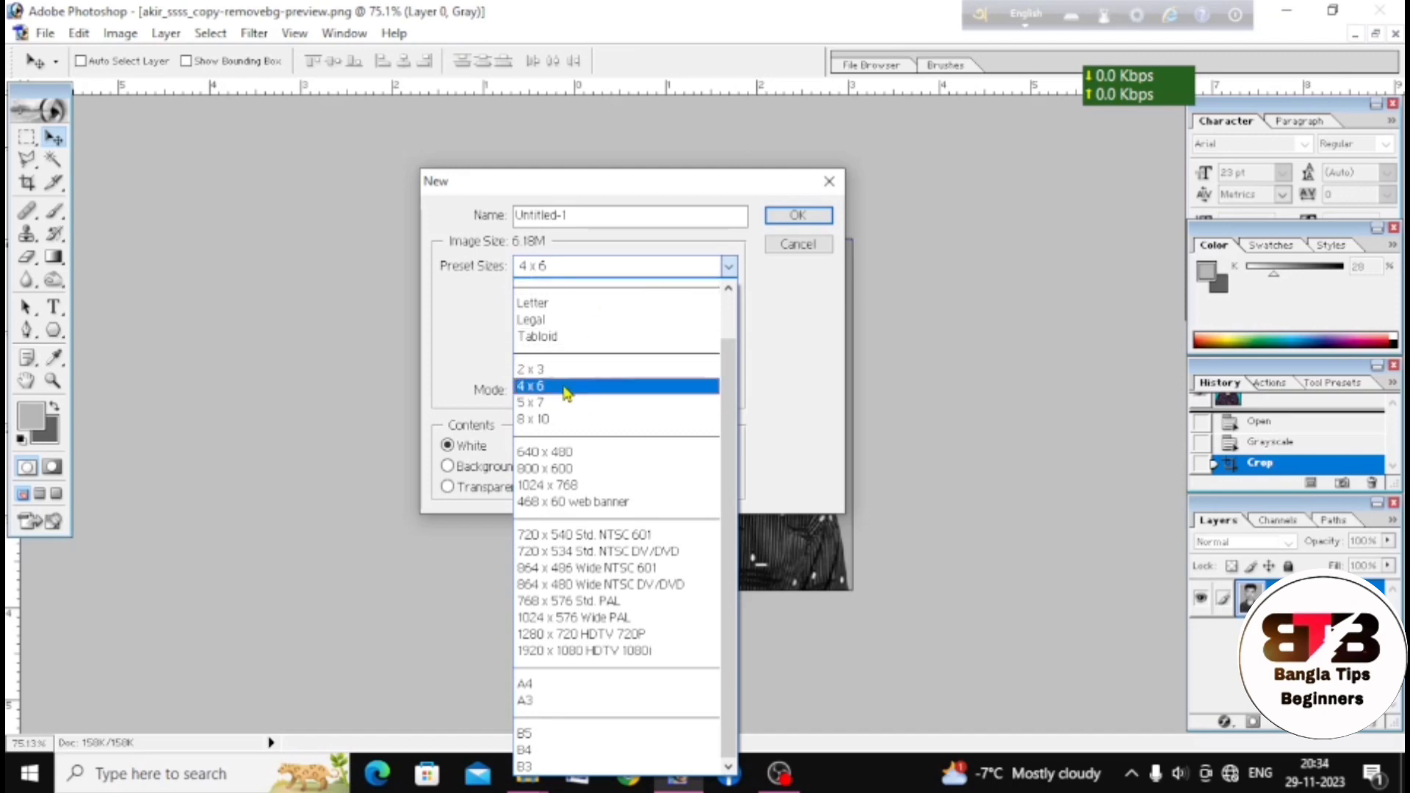
left_click(566, 387)
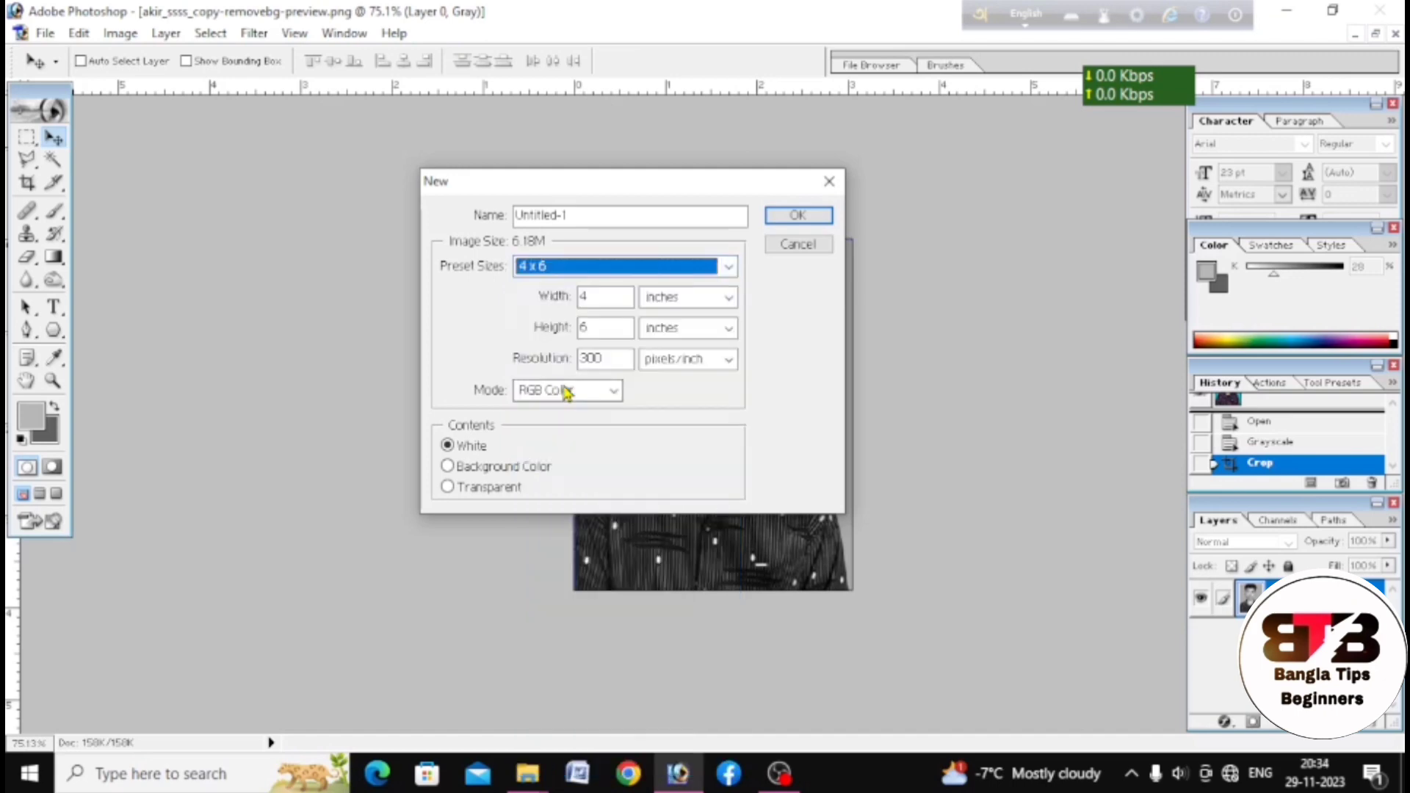
left_click(797, 218)
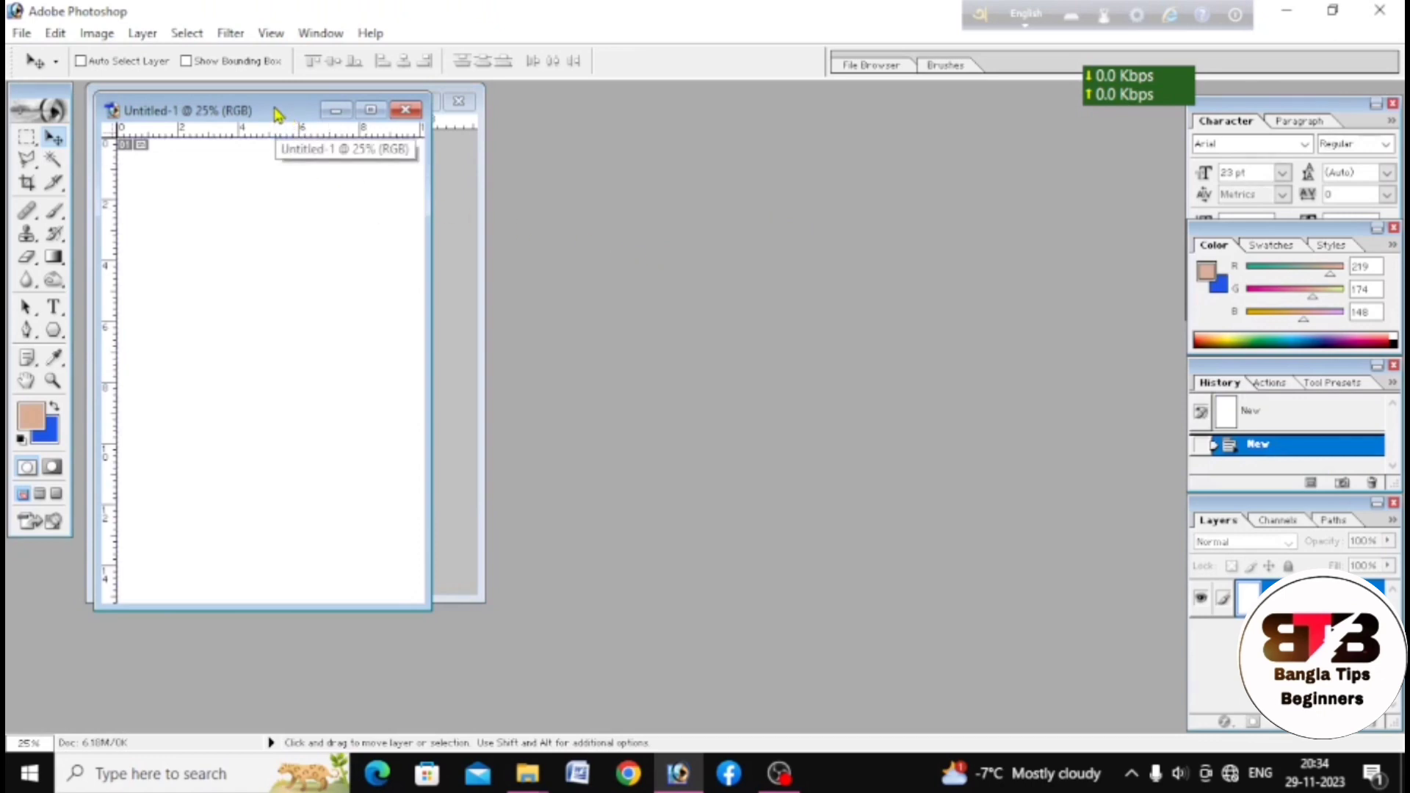
left_click_drag(278, 114, 873, 129)
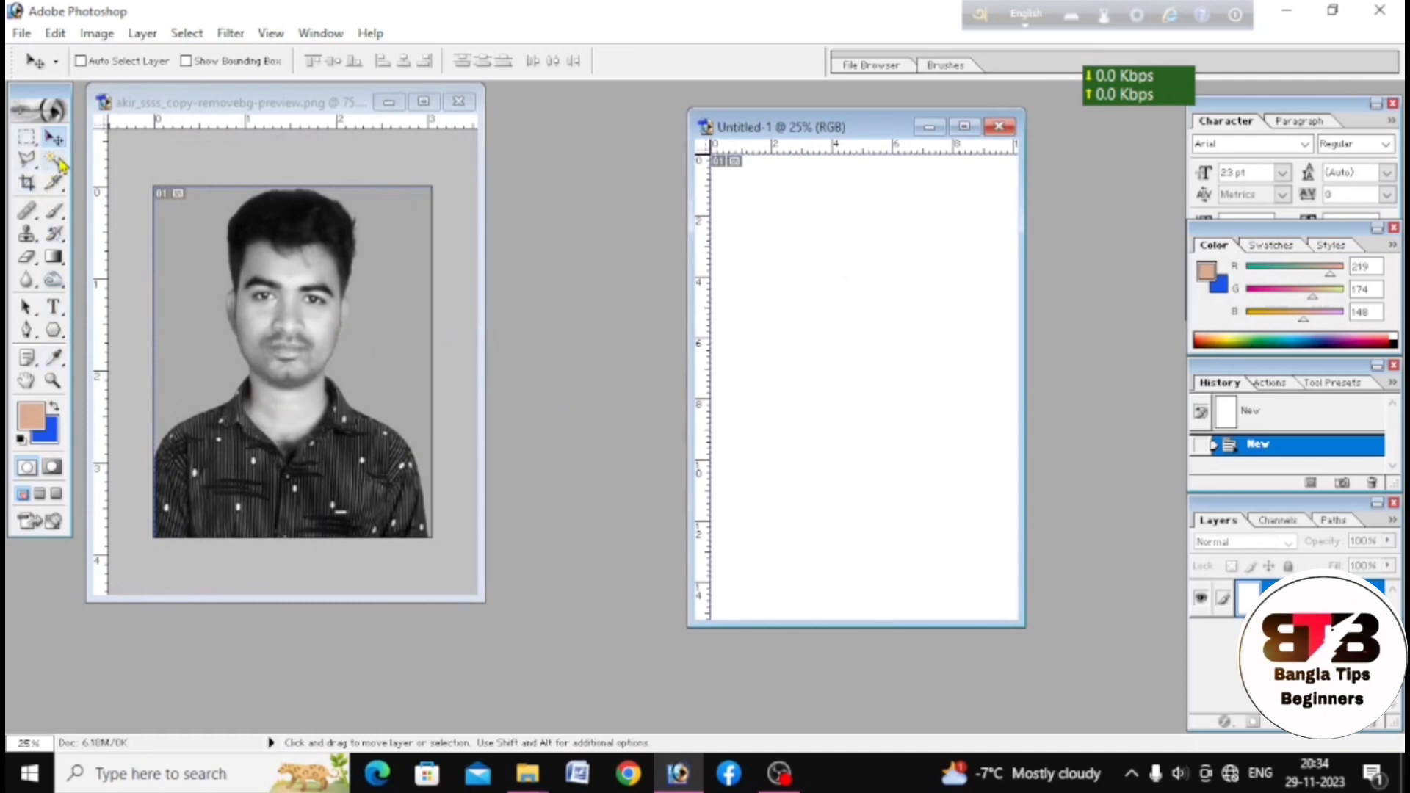
left_click(28, 307)
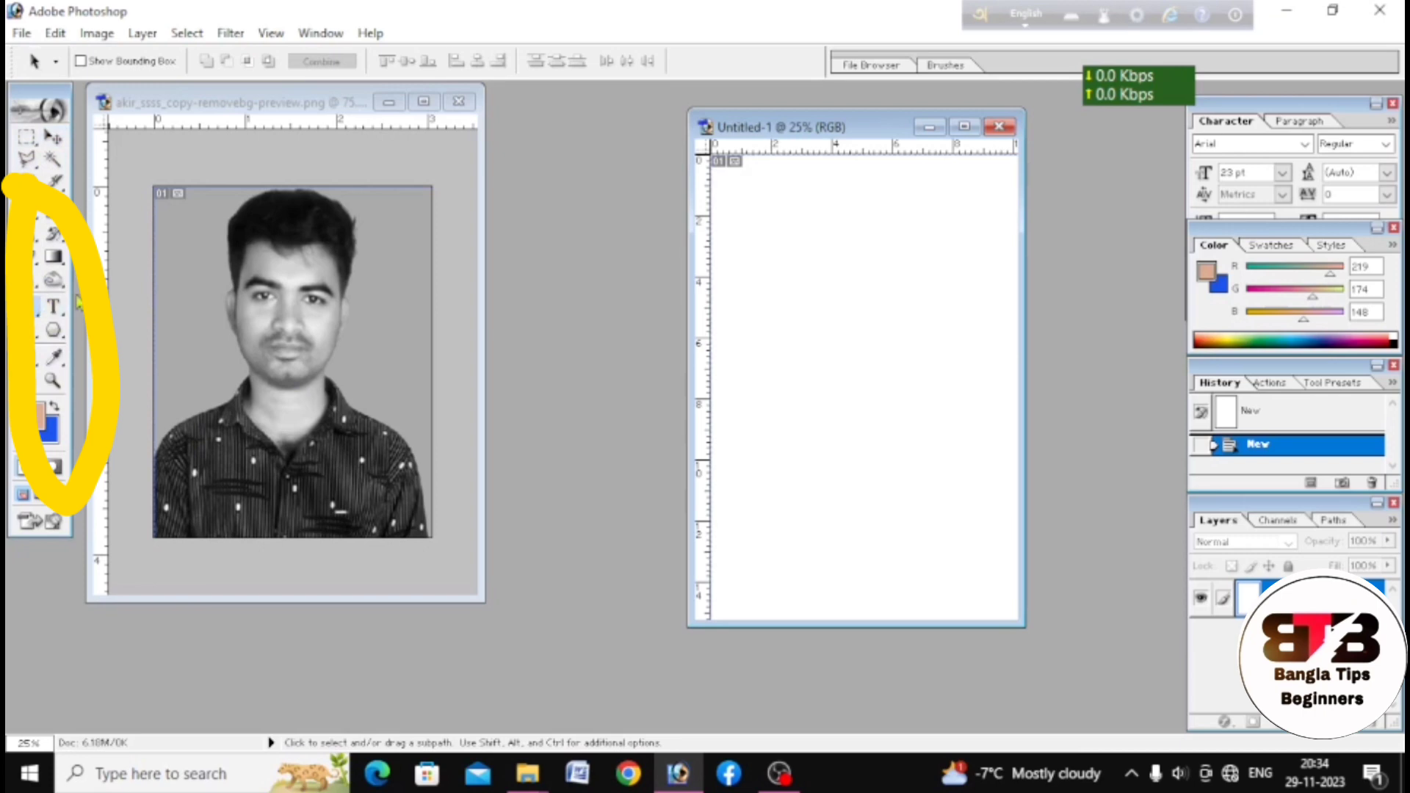
left_click(222, 317)
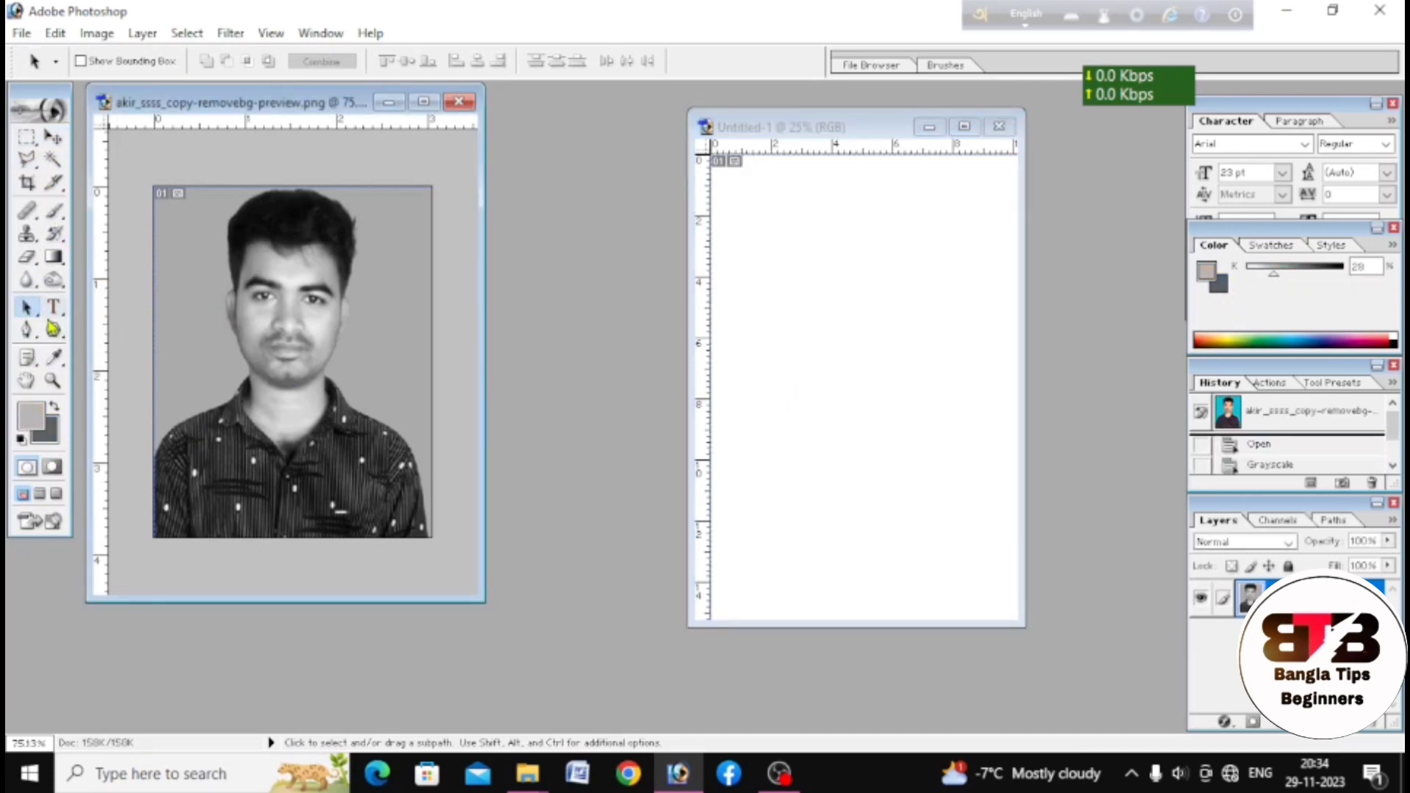
left_click(28, 330)
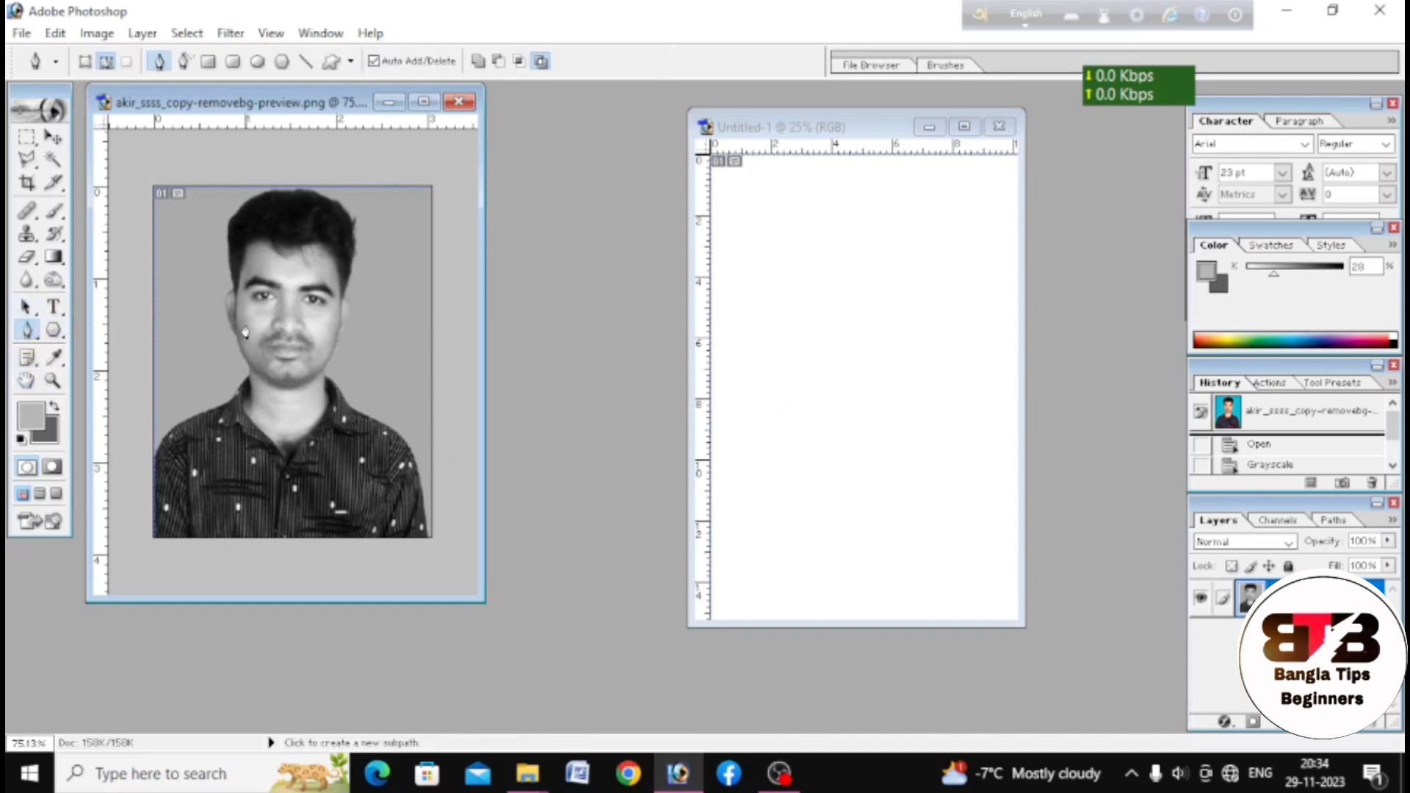
left_click_drag(232, 312, 649, 419)
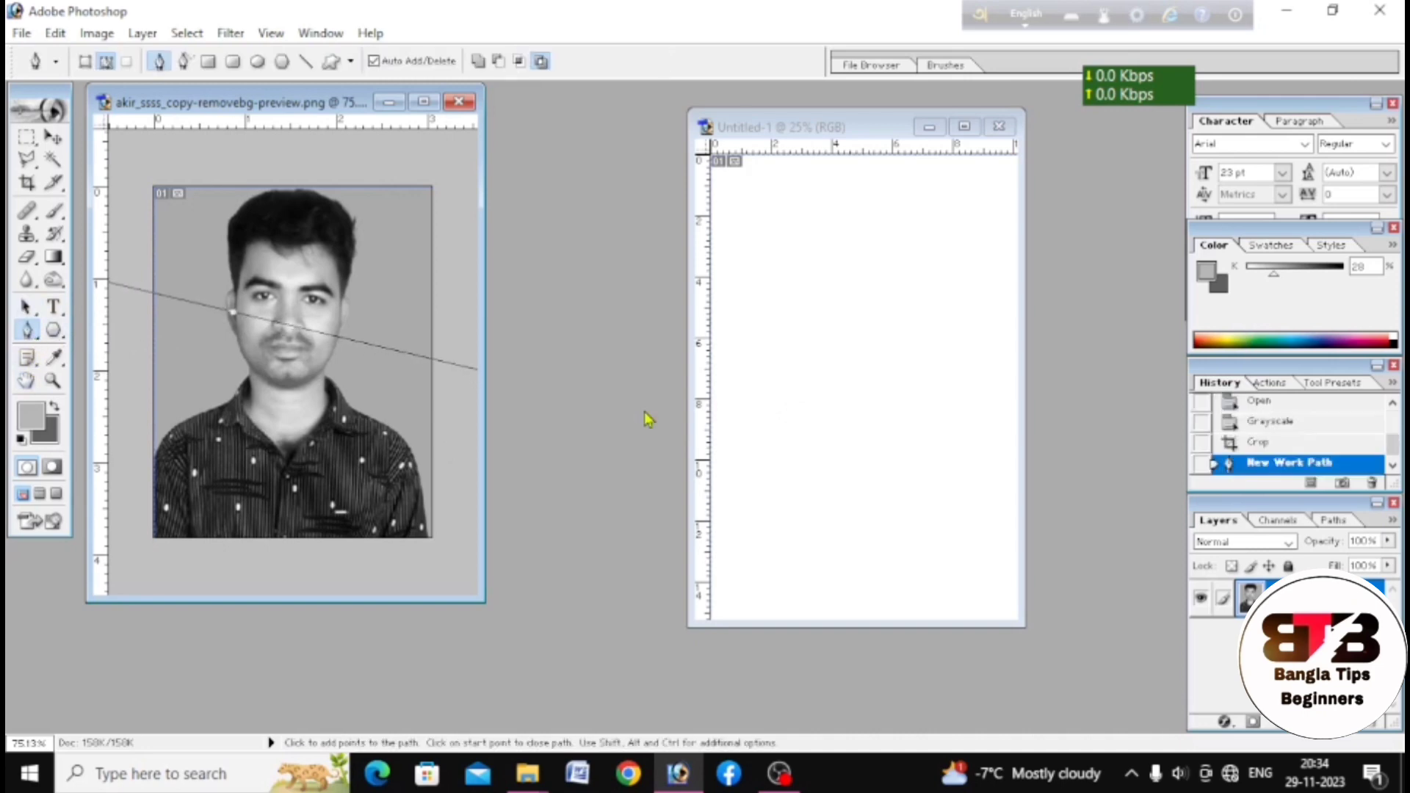
key("ctrl+z")
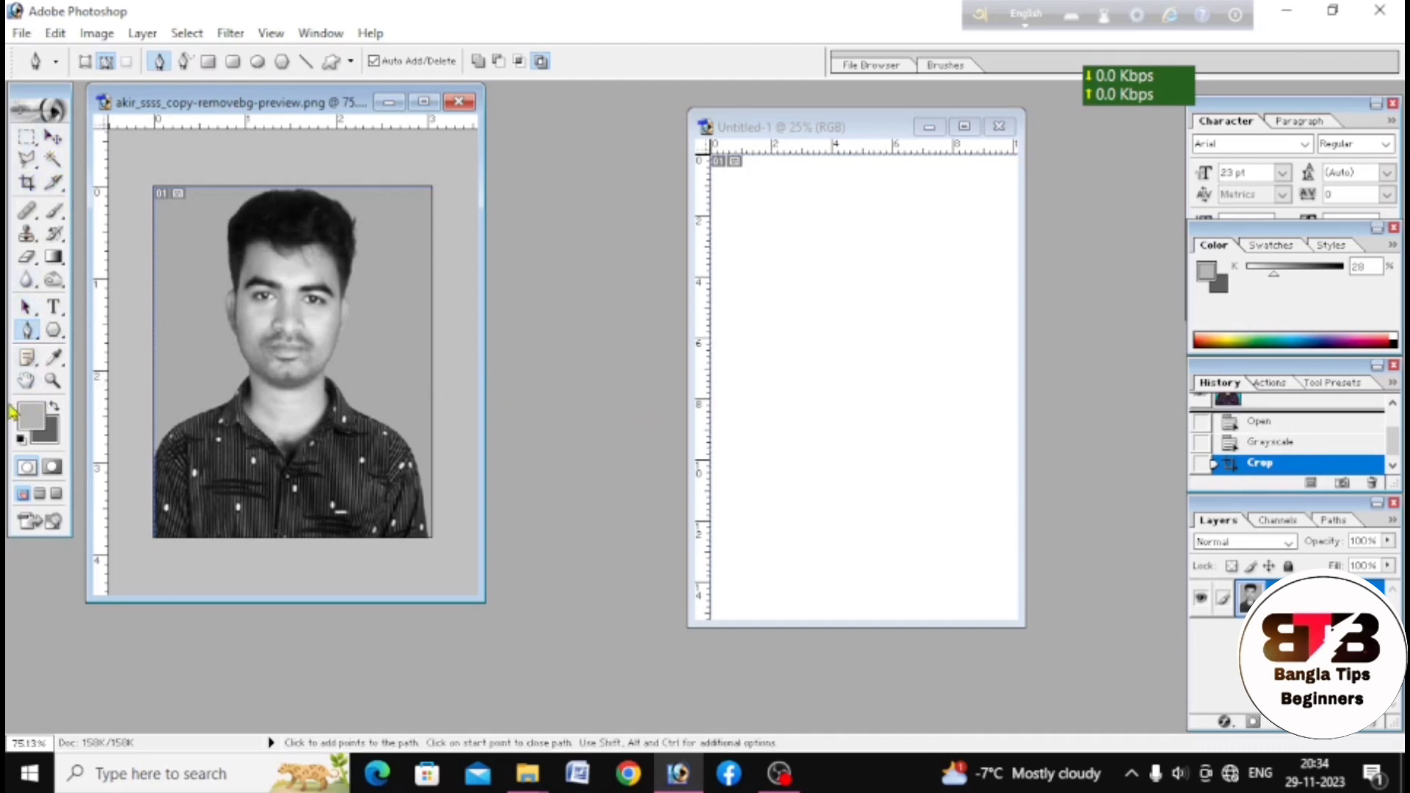
- Copy the grayscale portrait into the blank 4 x 6 document with the Move tool and place it in the sheet's upper-left corner
left_click(54, 138)
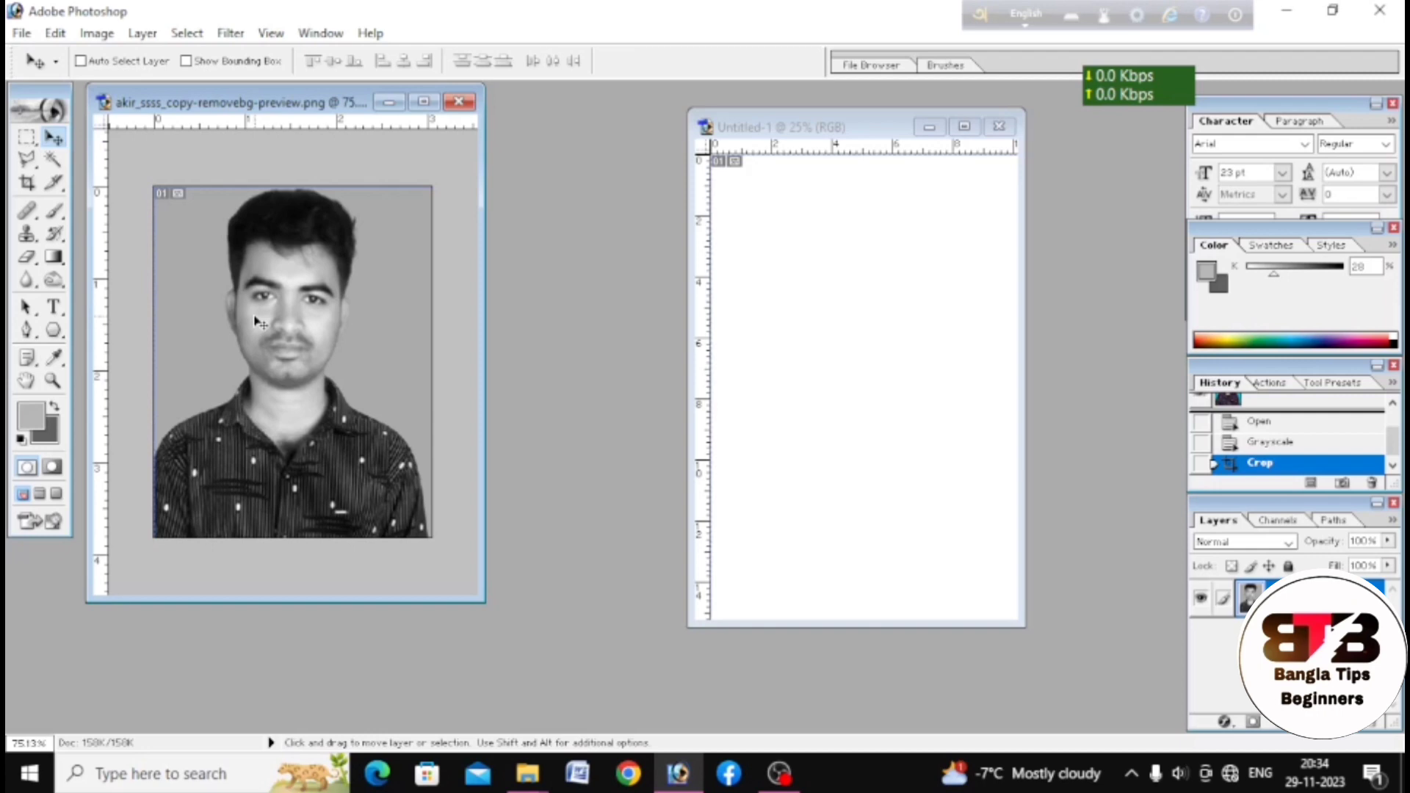
left_click_drag(259, 321, 829, 356)
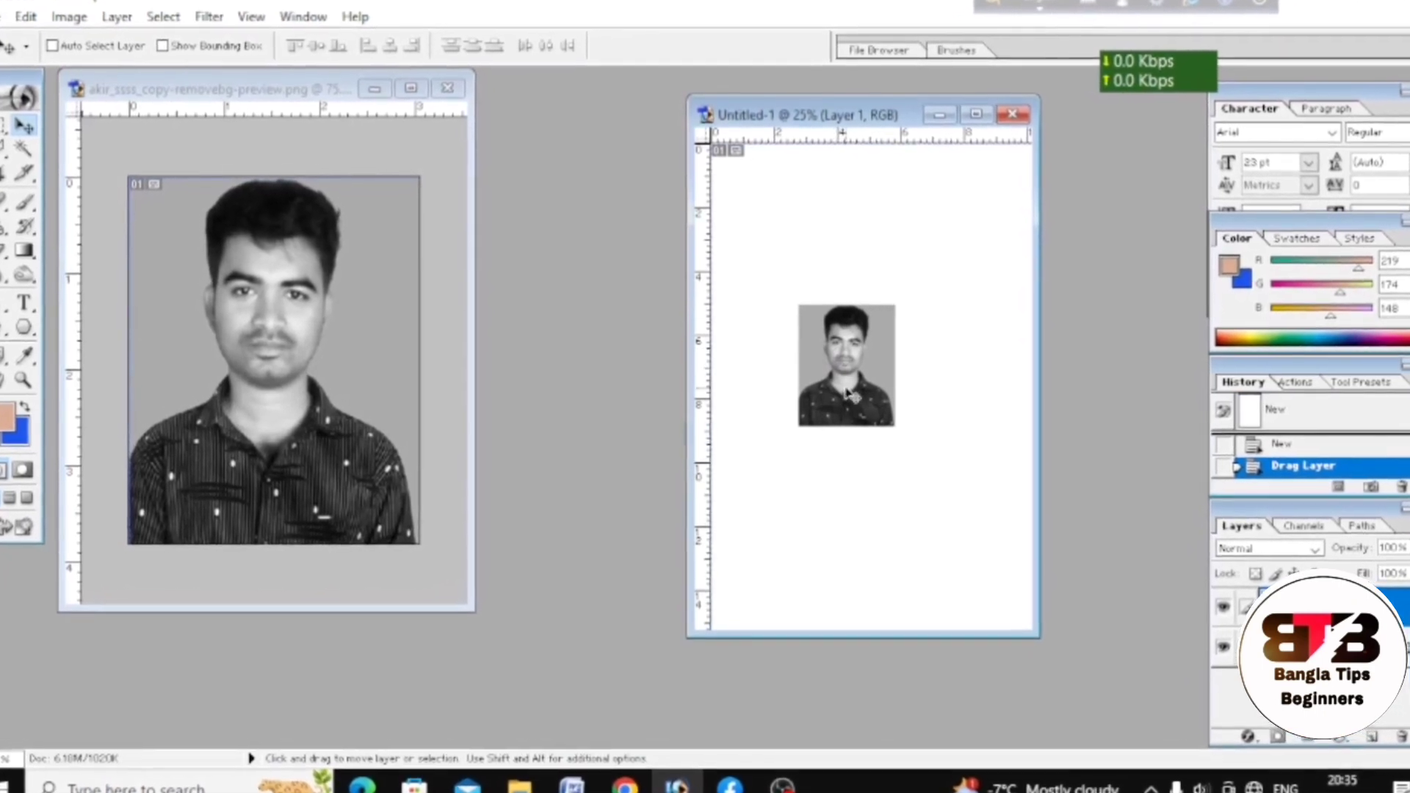
left_click_drag(839, 379, 782, 233)
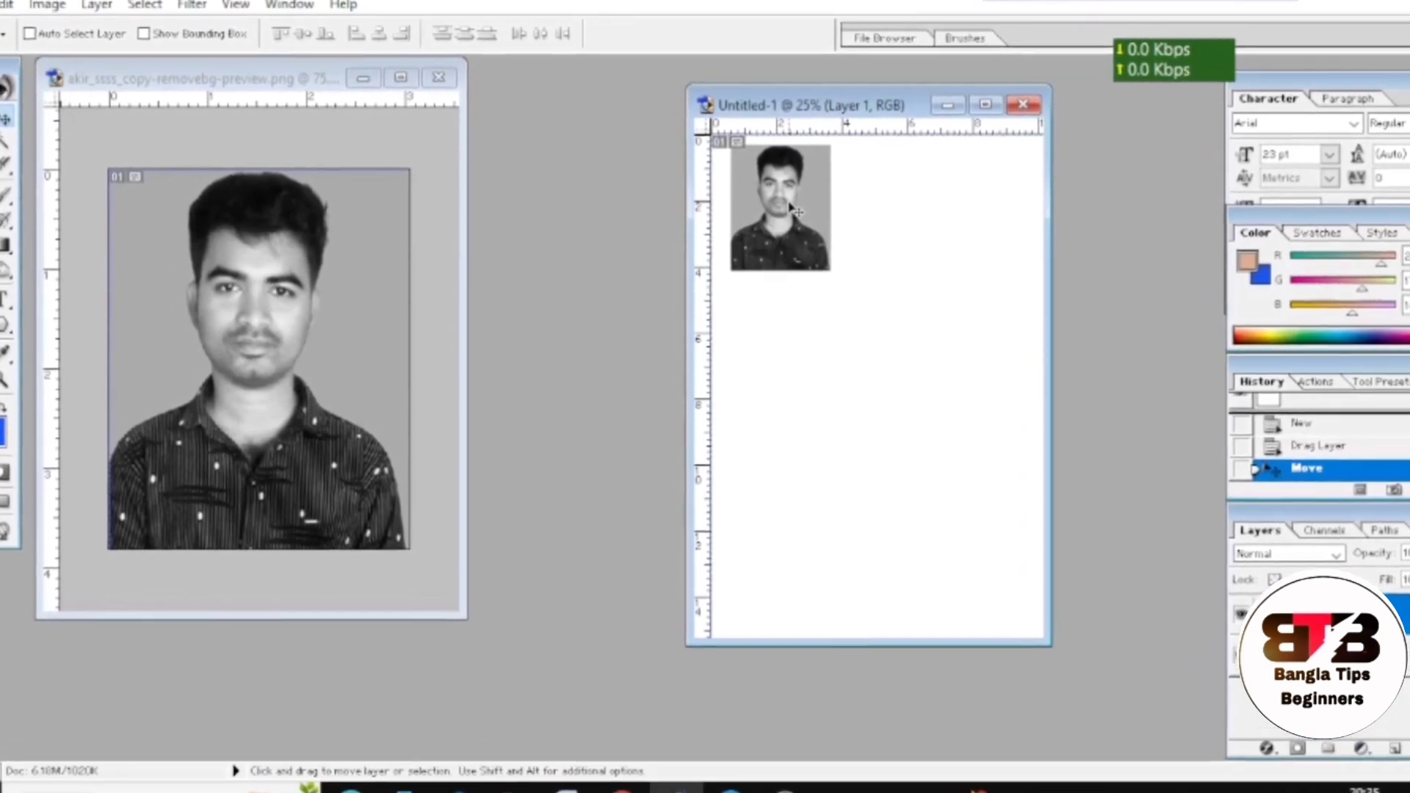
- Apply a 2 px centered stroke in near-black (090808) around the portrait layer on the sheet
right_click(793, 199)
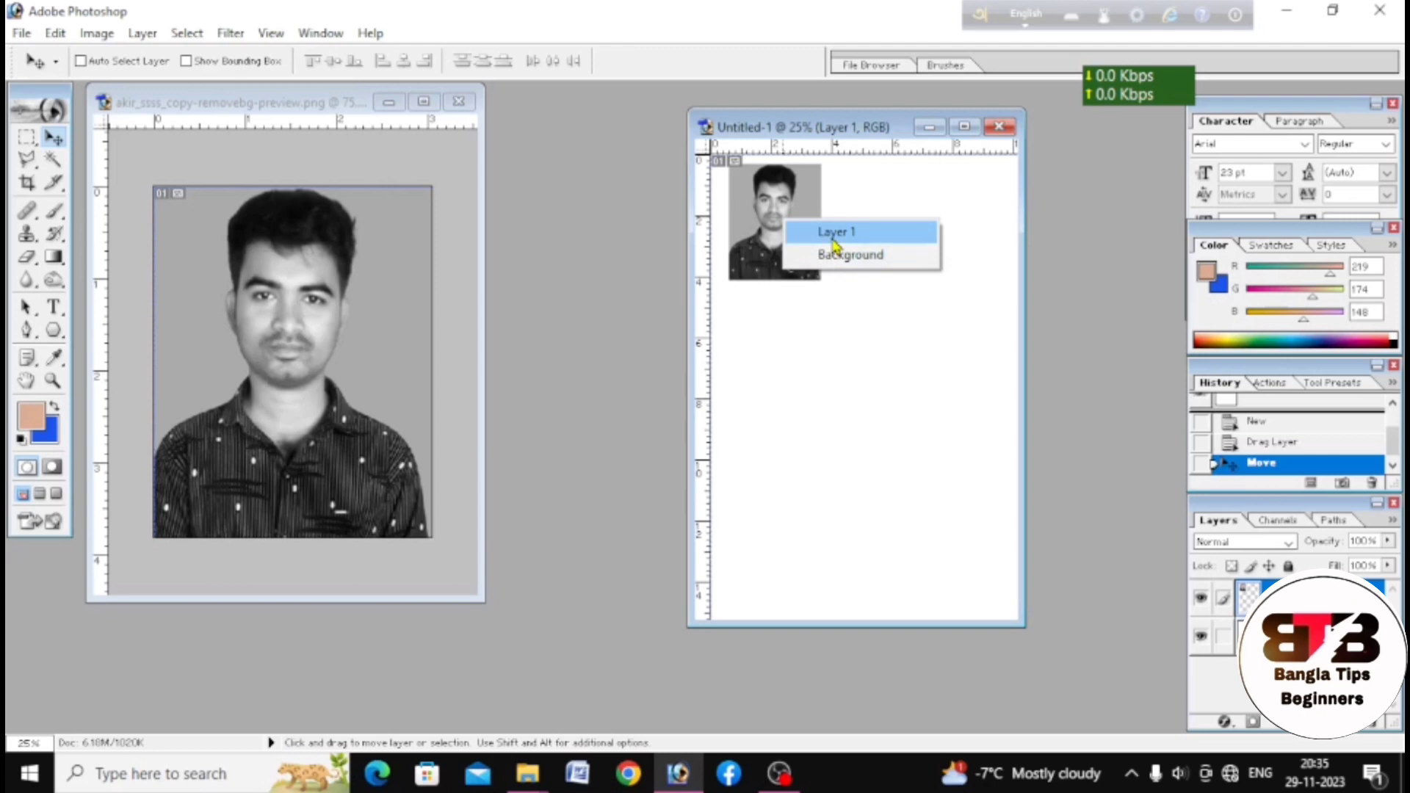
left_click(834, 244)
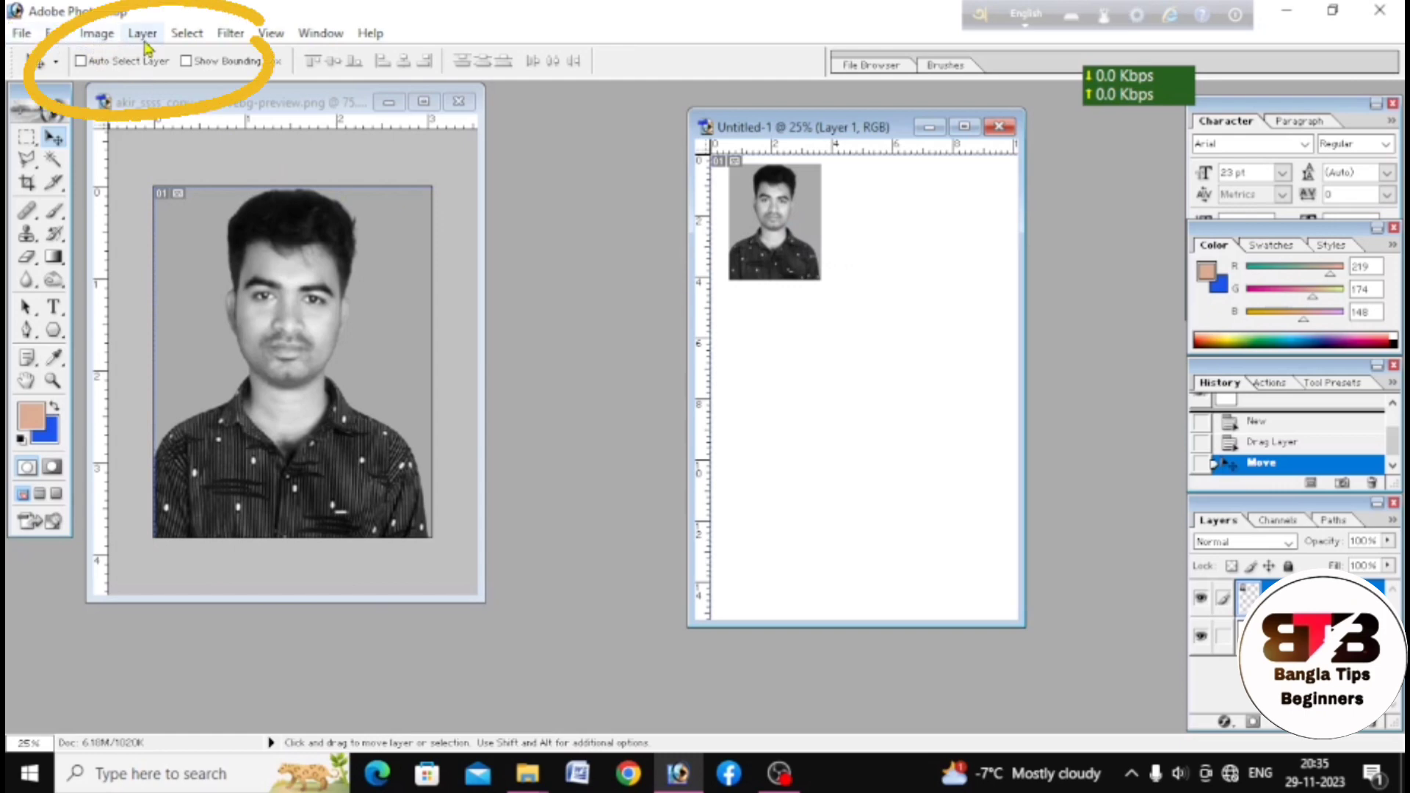
left_click(55, 34)
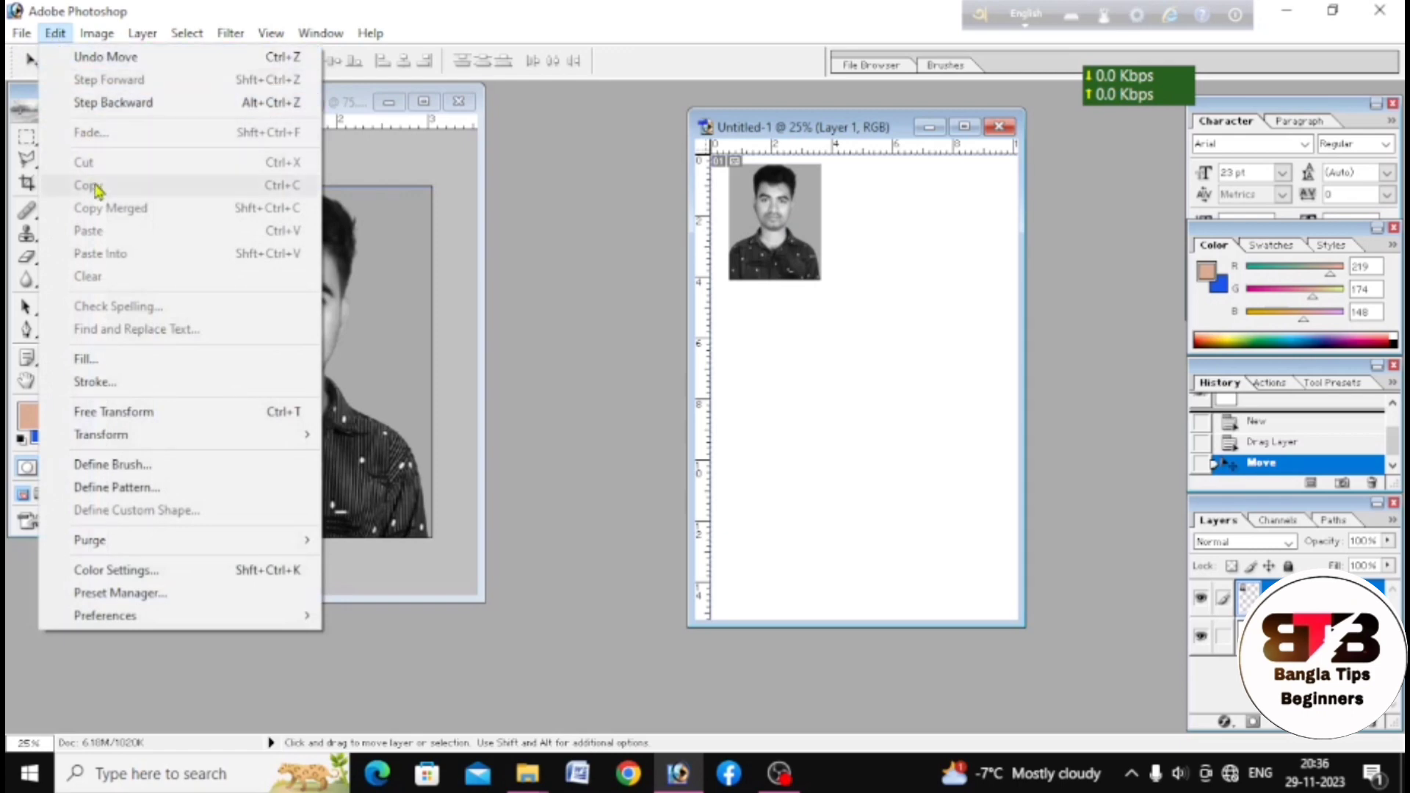
left_click(108, 385)
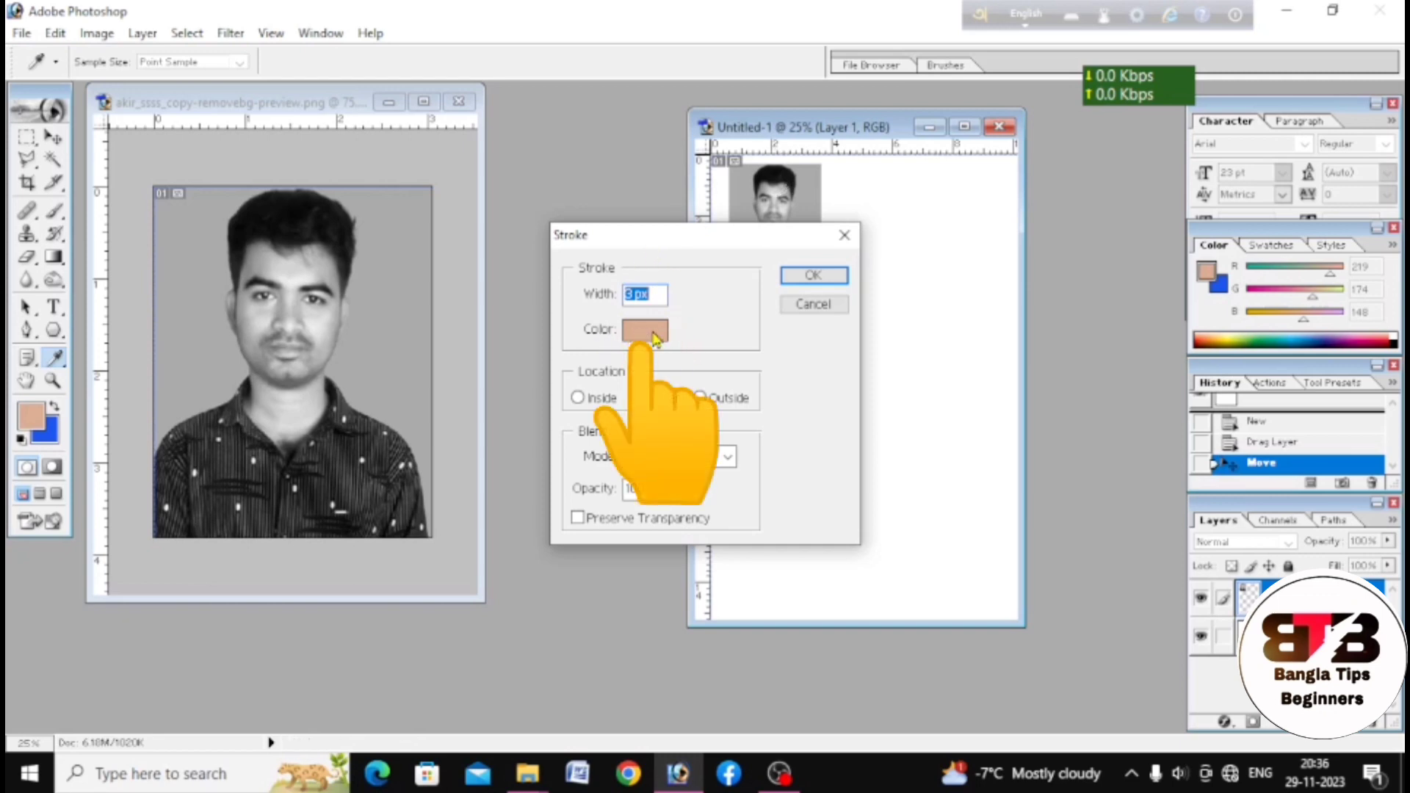
left_click(656, 336)
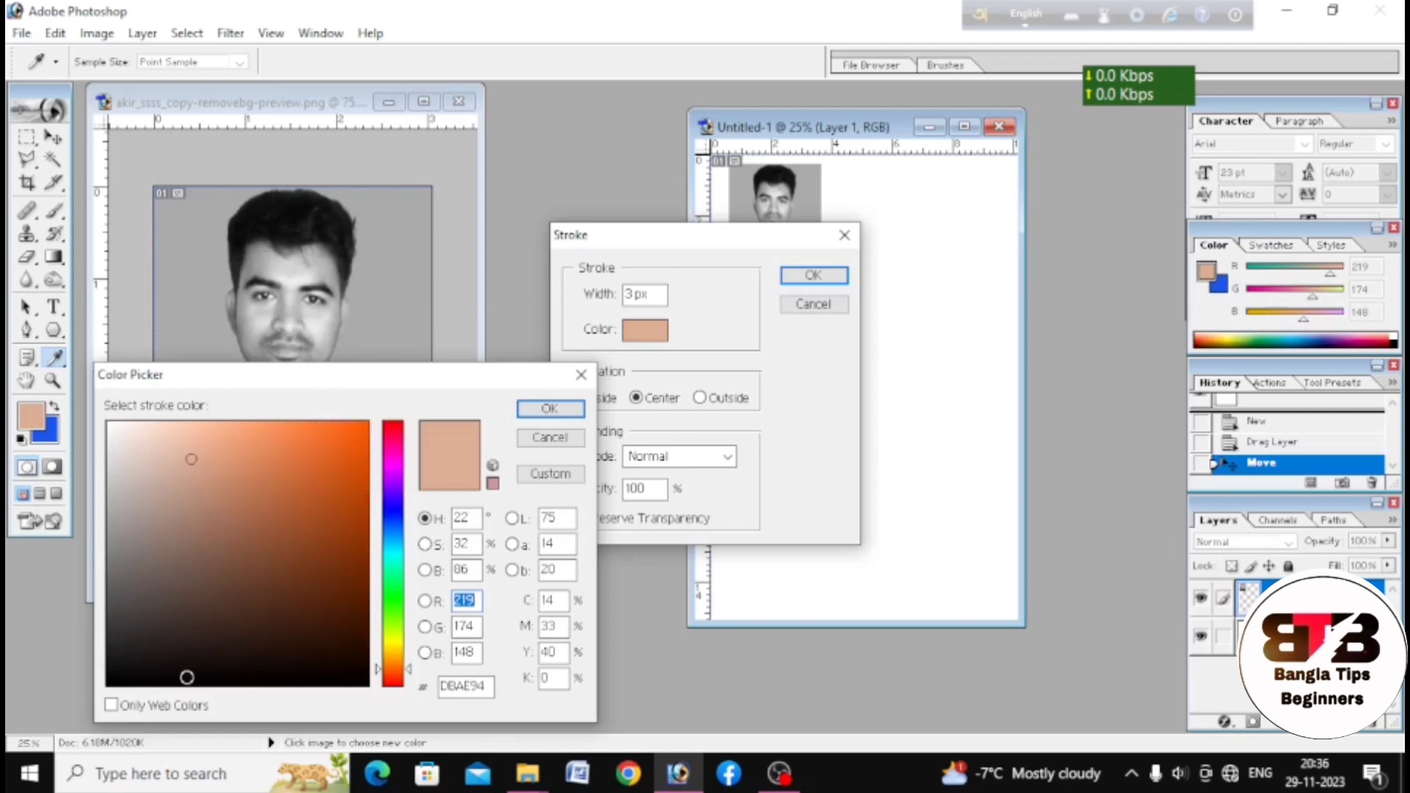
left_click(148, 676)
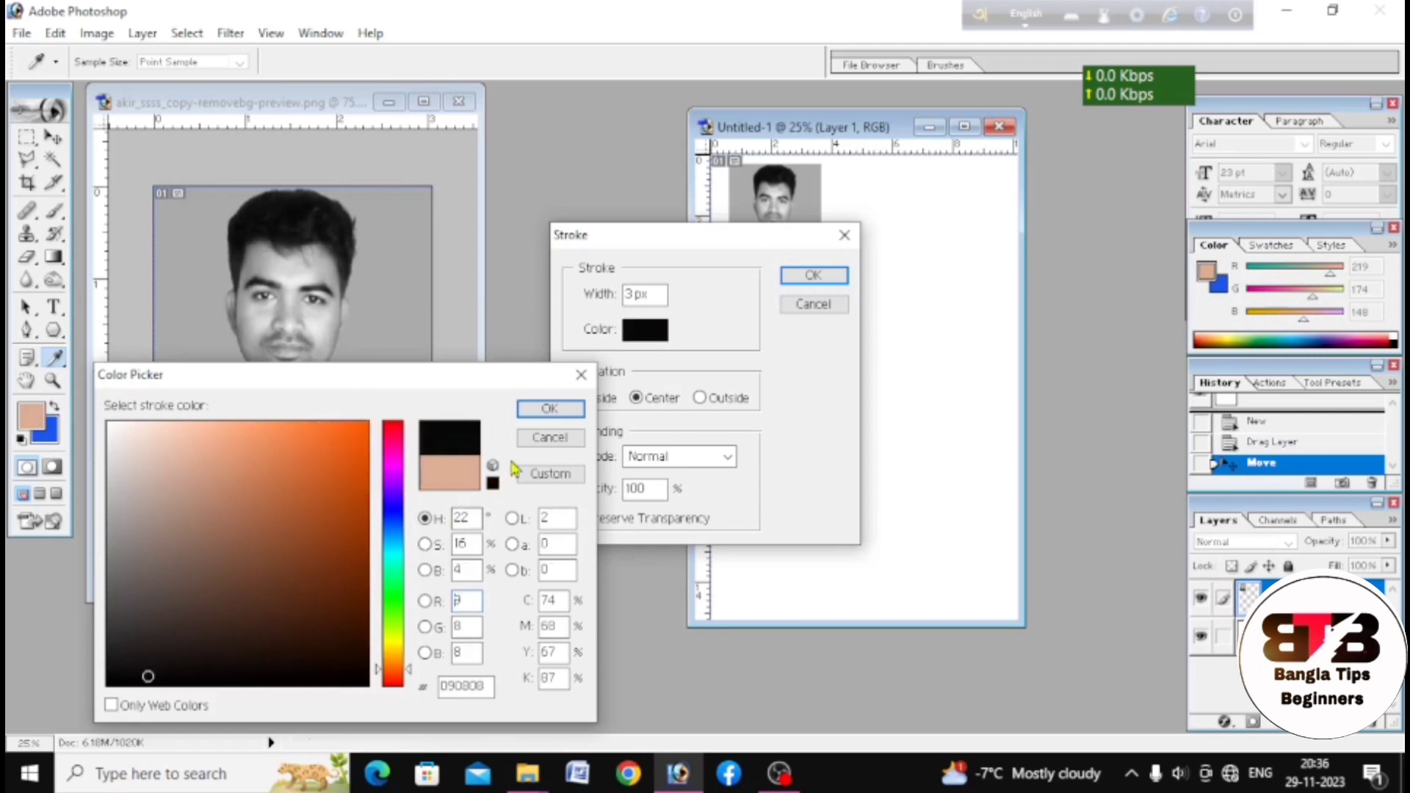
left_click(551, 409)
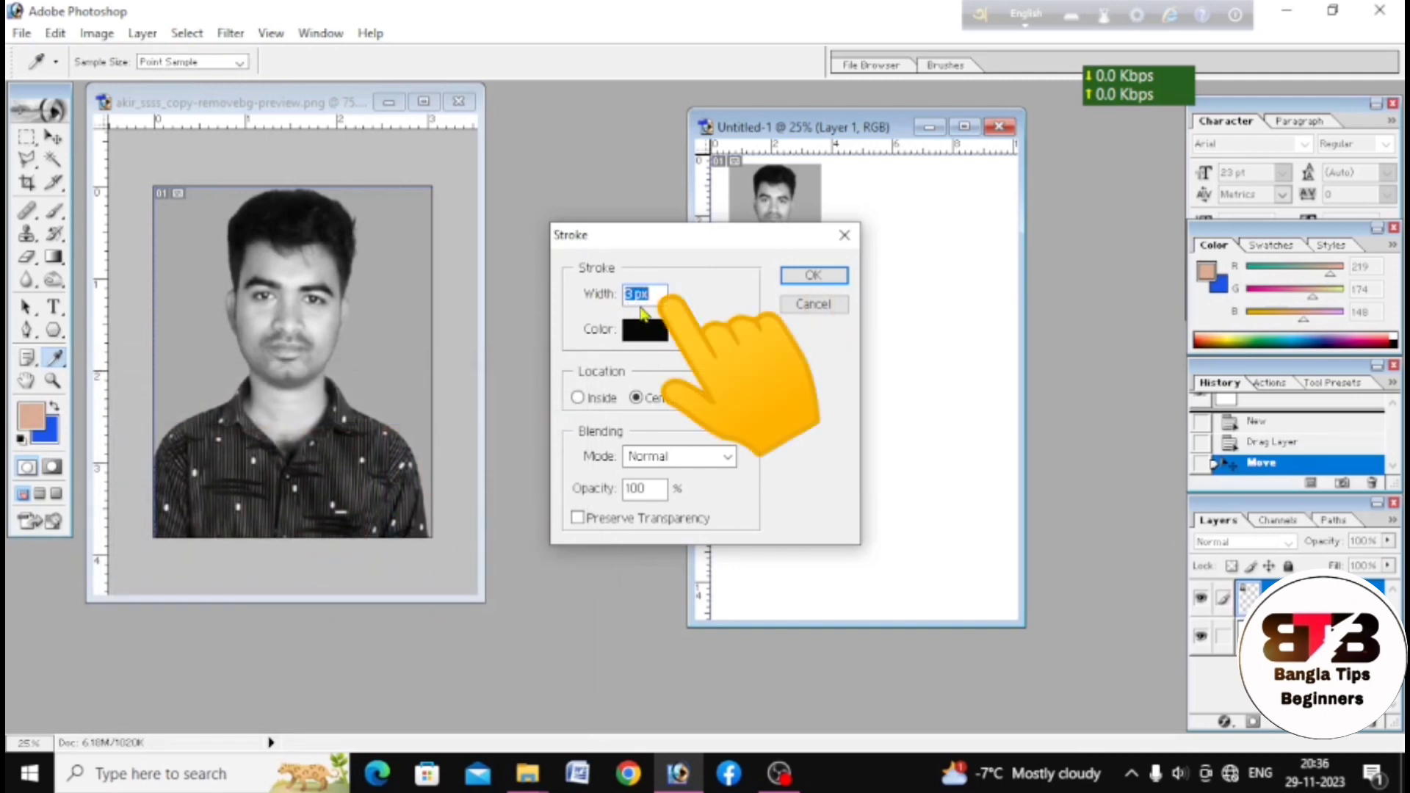
left_click(628, 294)
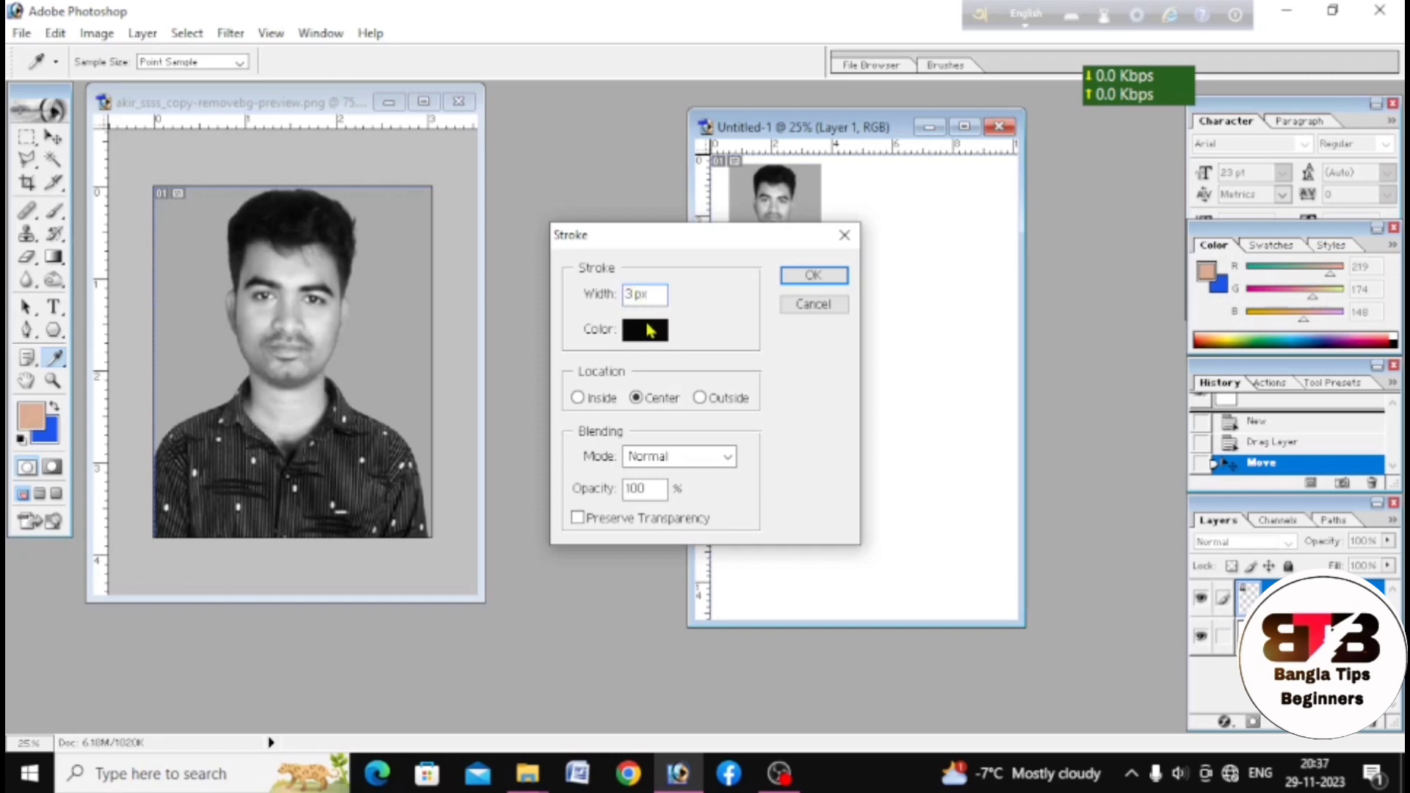
type("2")
left_click(813, 276)
- Maximize the sheet and duplicate the stroked portrait twice to form a row of three photos along the upper edge
key("v")
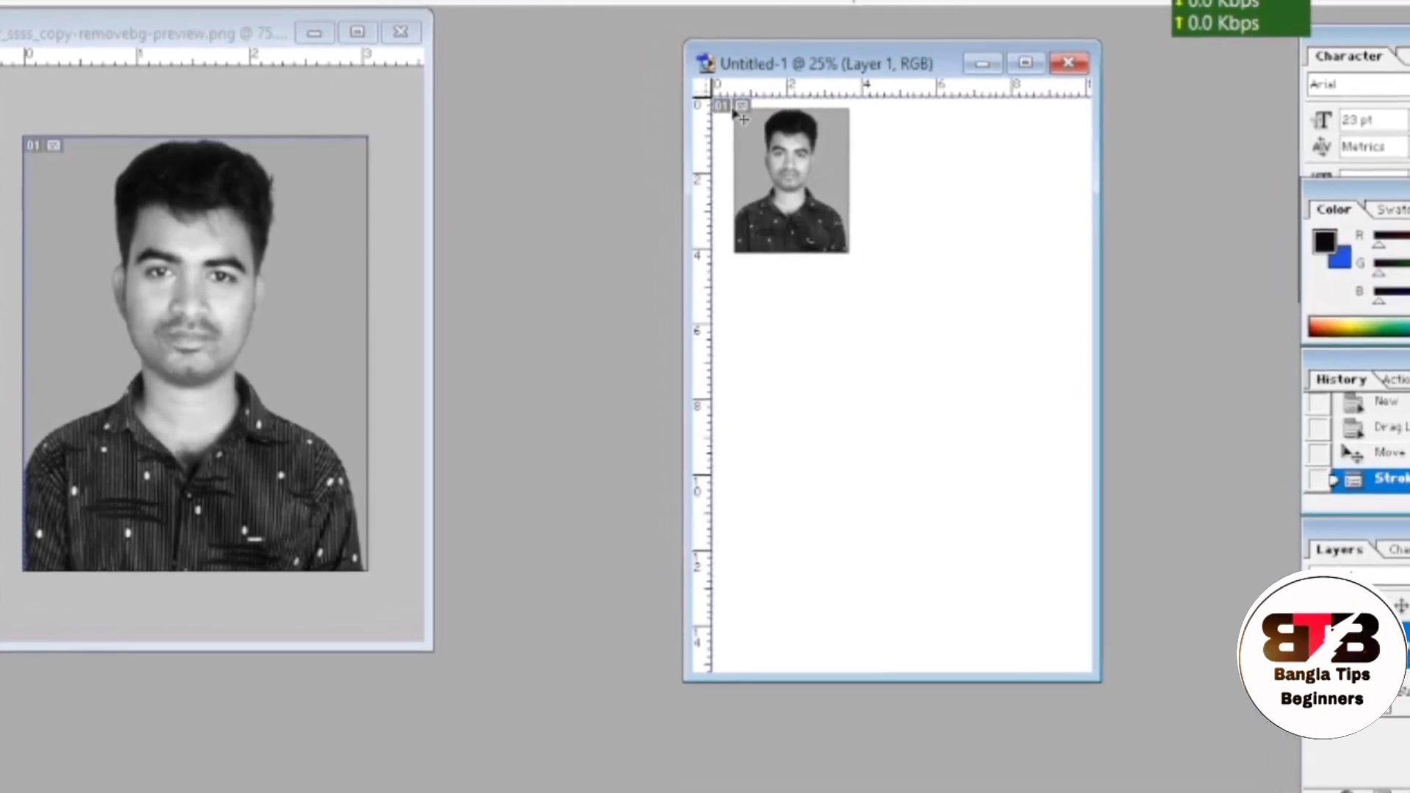
left_click(1025, 63)
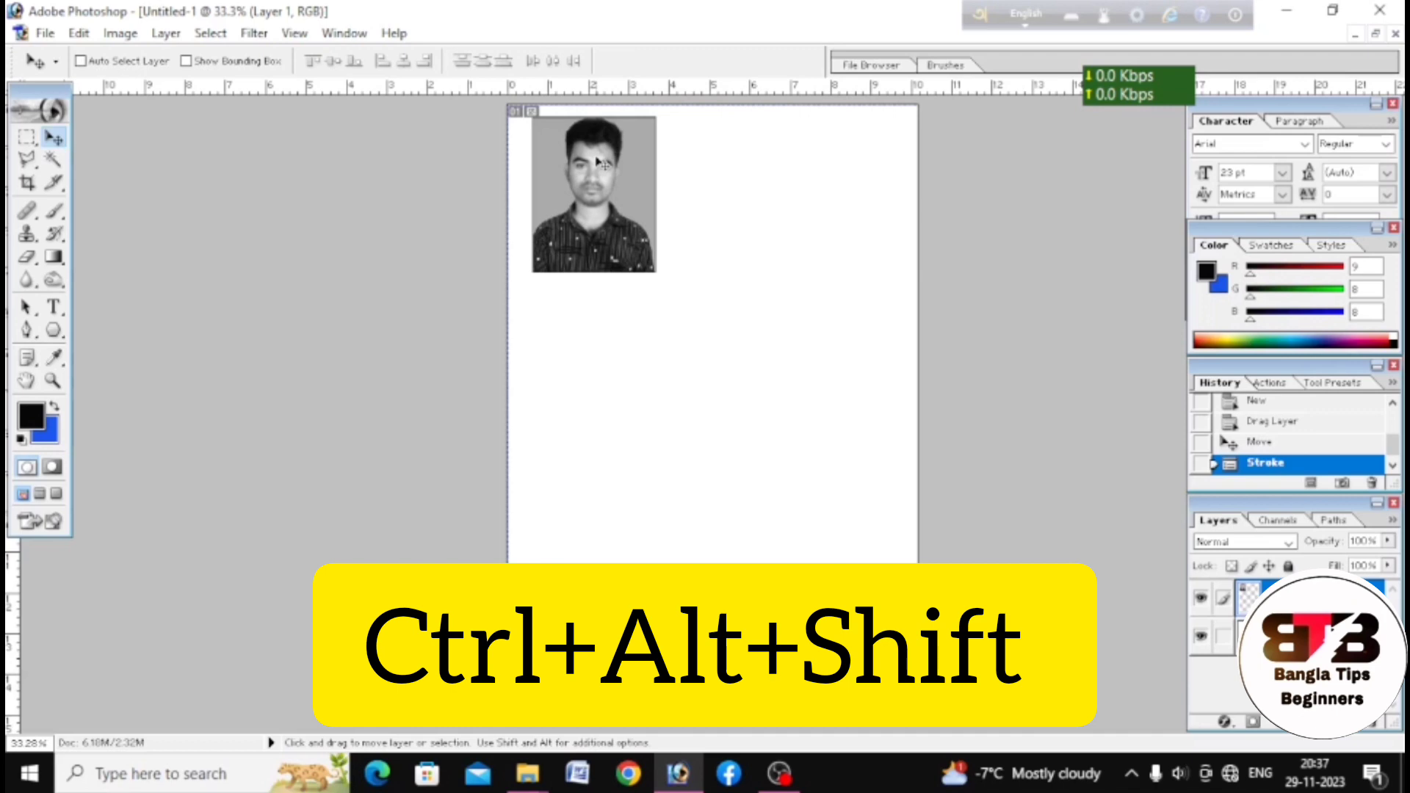
key("ctrl+alt+shift")
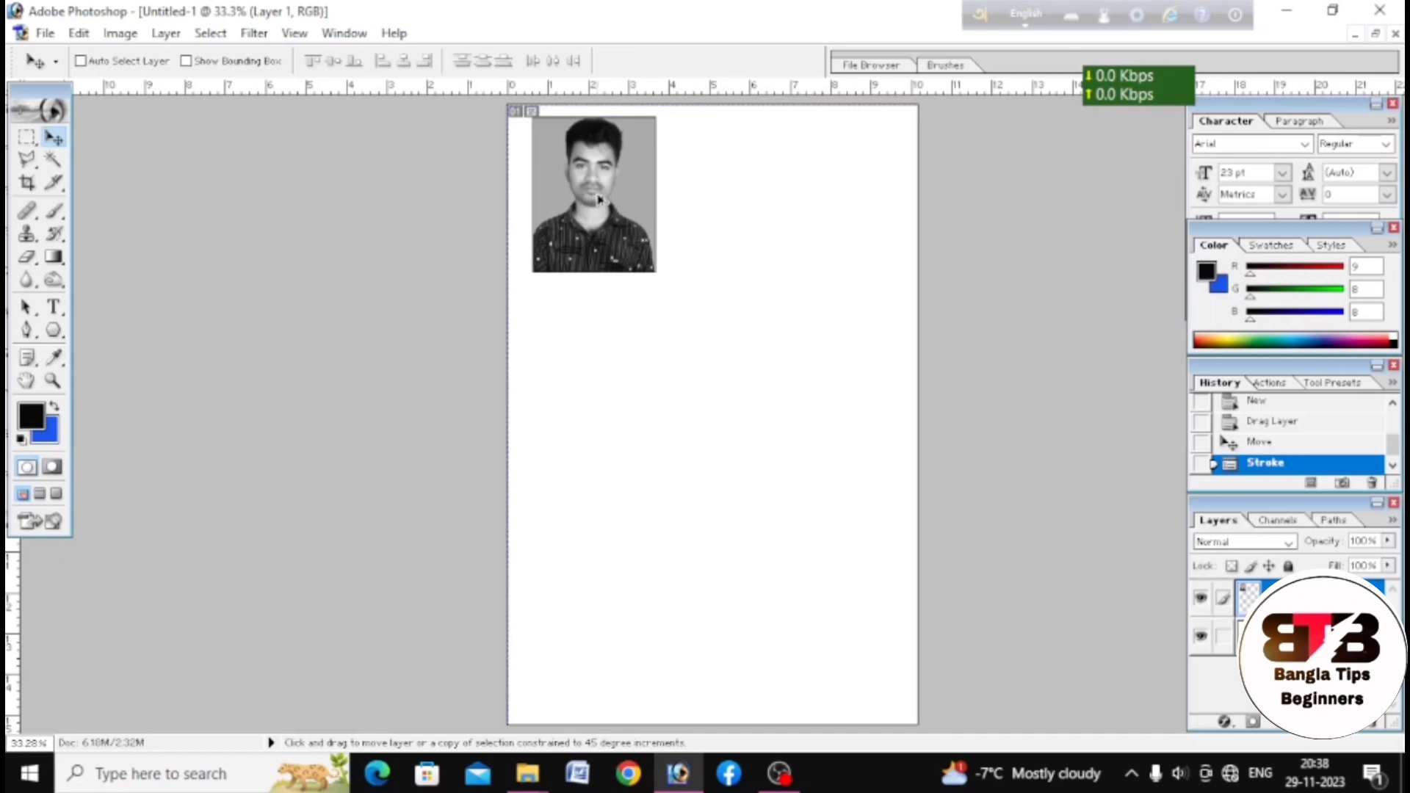
left_click_drag(599, 198, 726, 166)
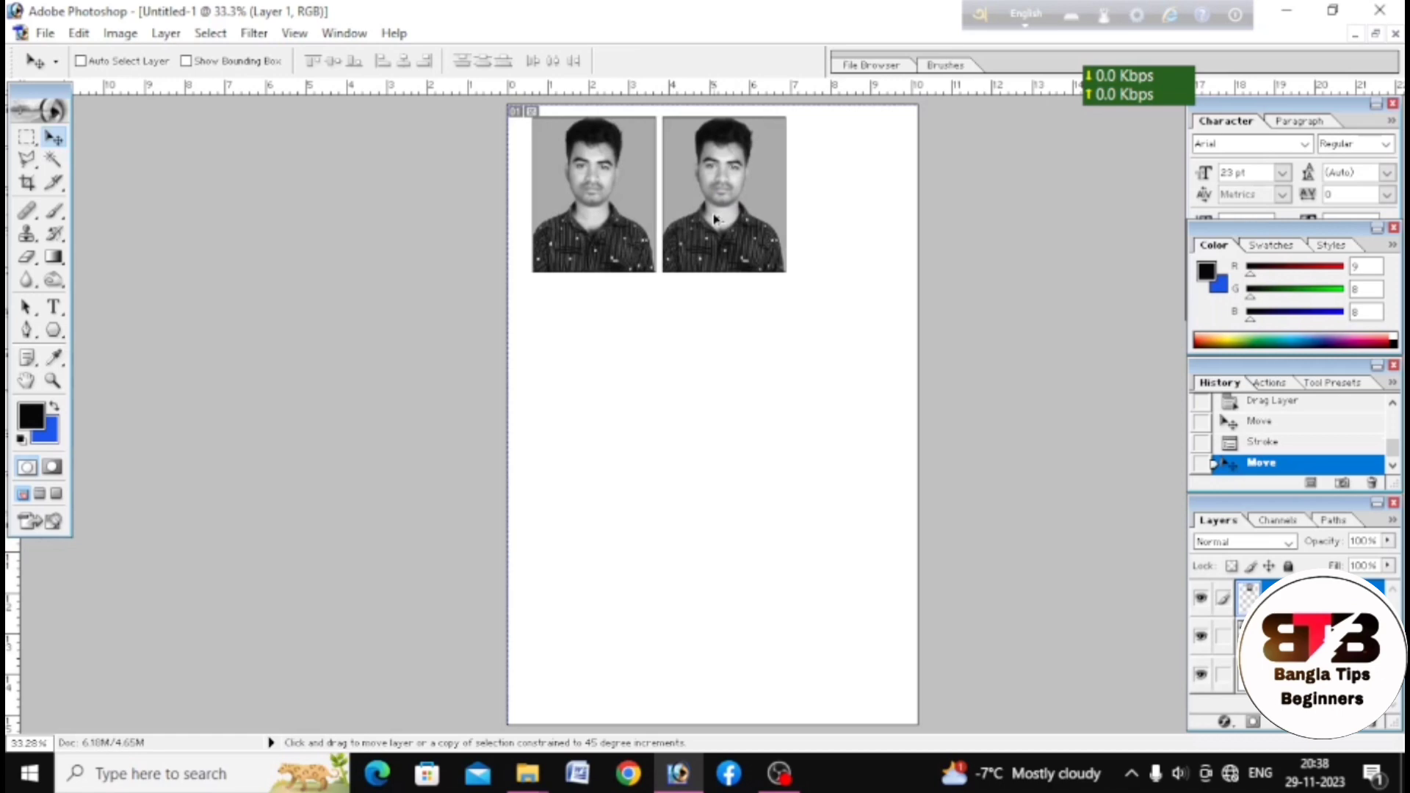
left_click_drag(713, 218, 840, 233)
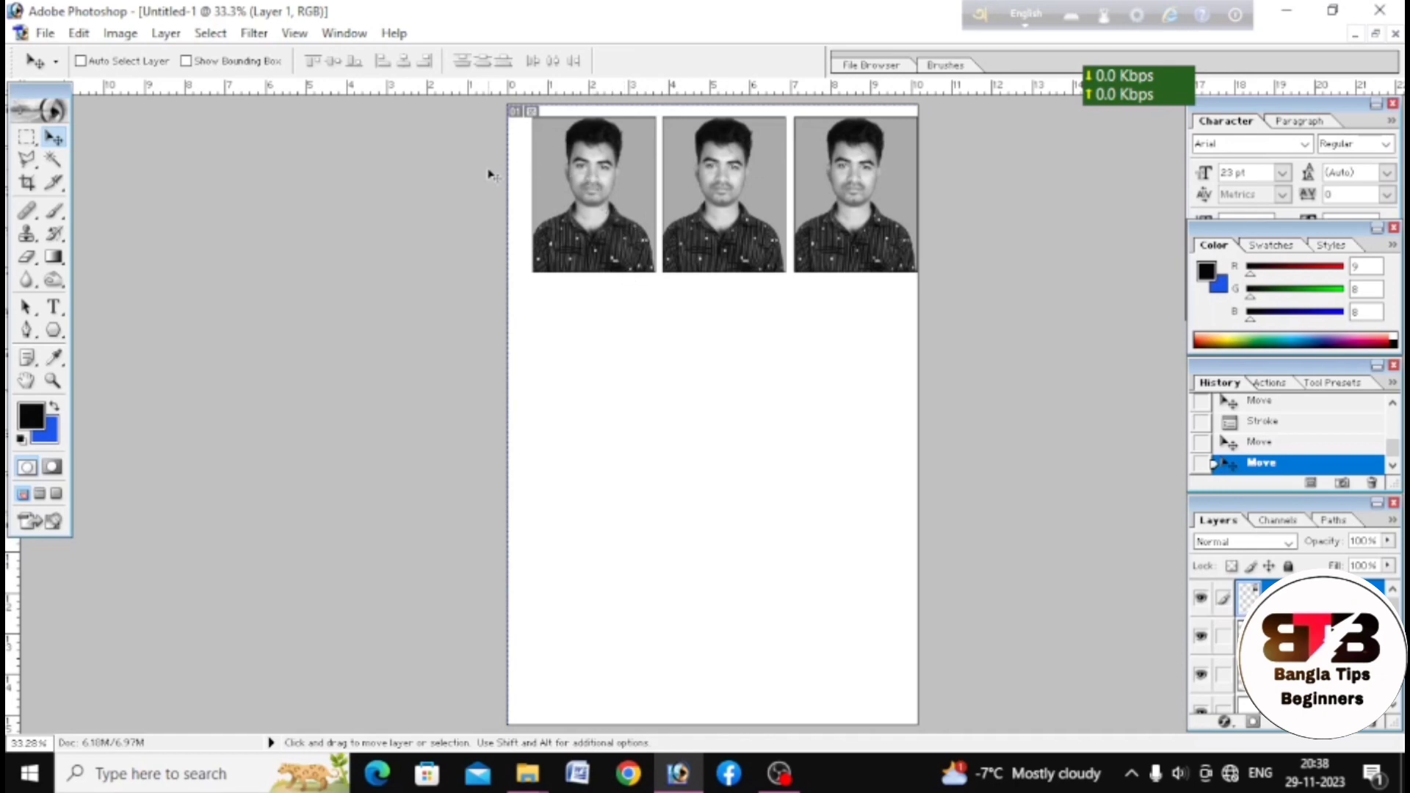
left_click_drag(602, 192, 592, 194)
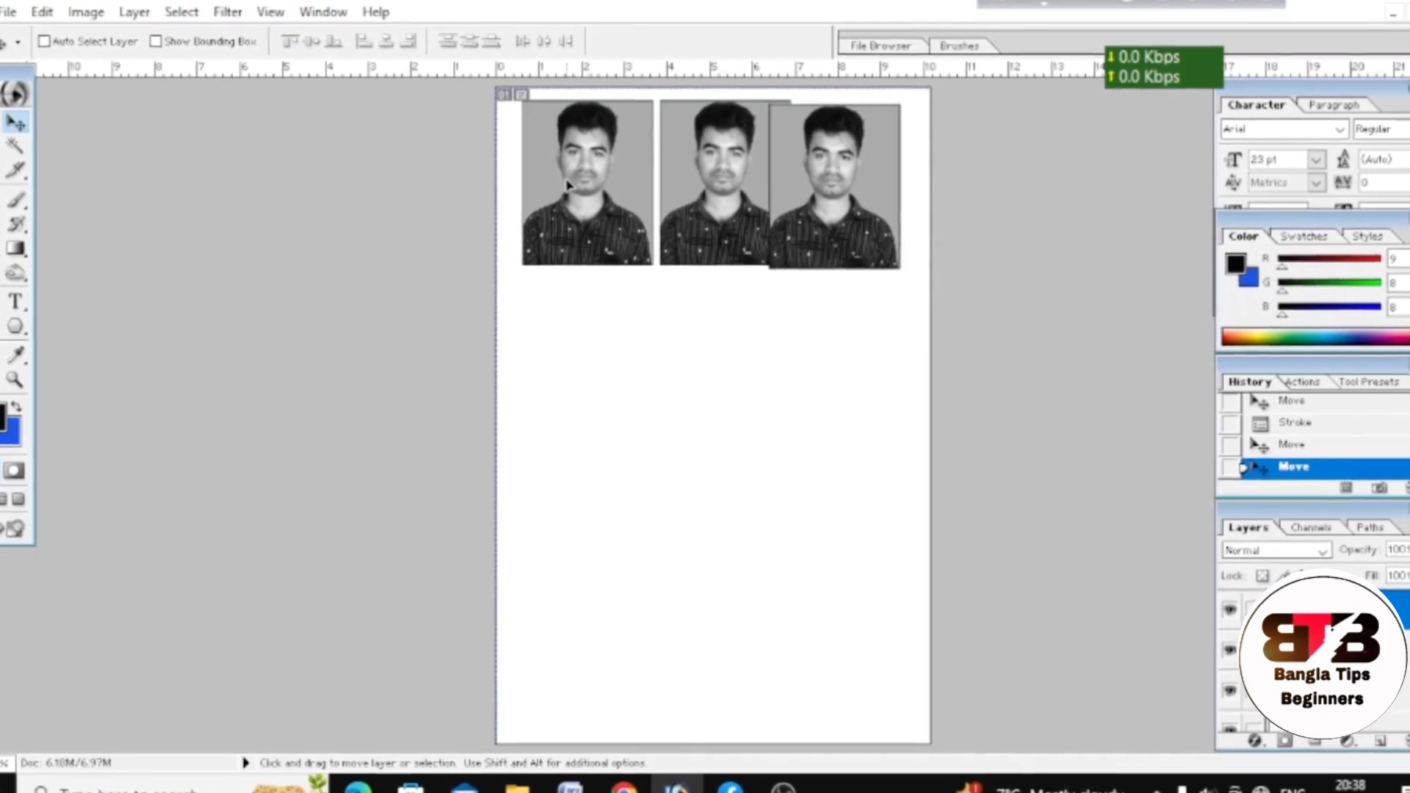
left_click_drag(830, 204, 844, 205)
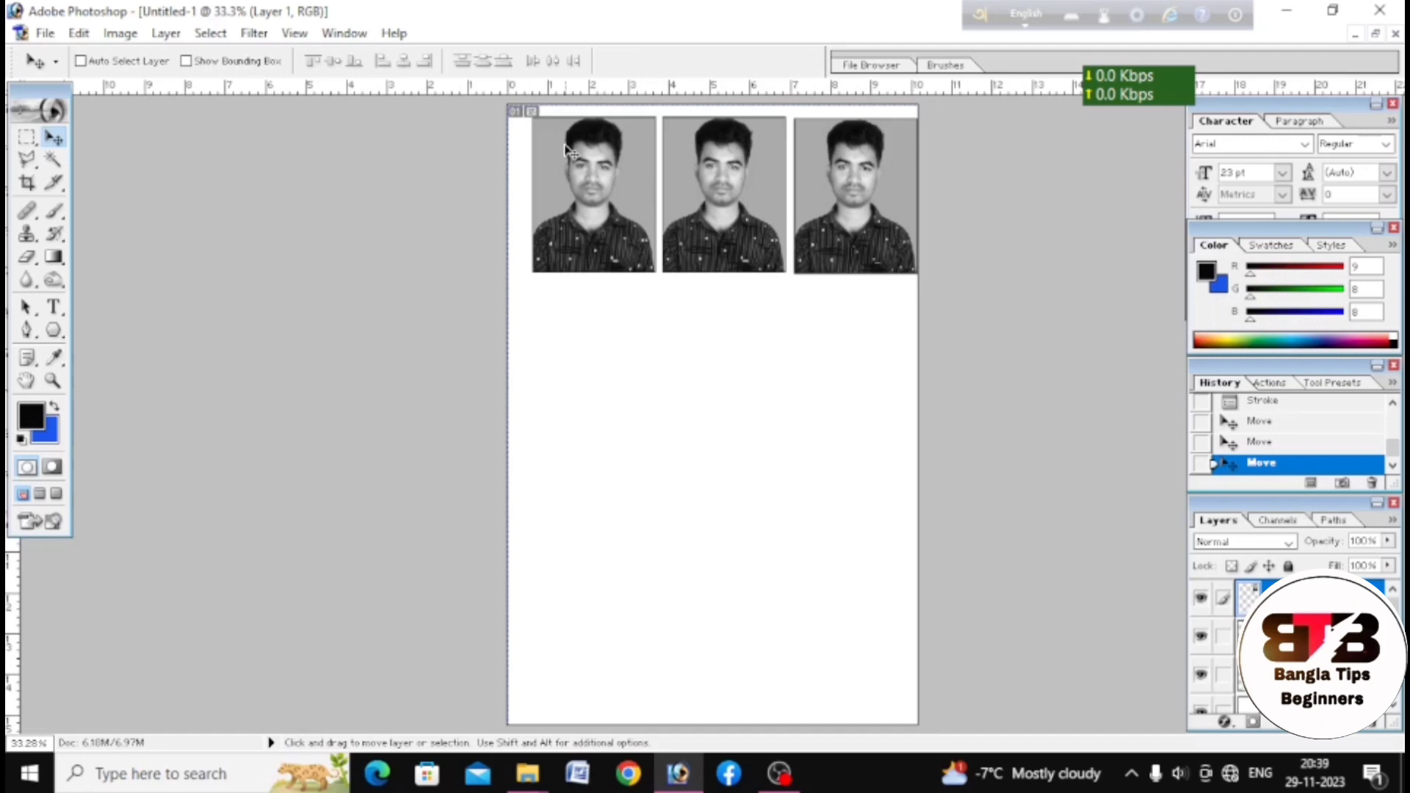
- Select the first photo's layer, Layer 1, and shift it close to the sheet's left edge
right_click(567, 152)
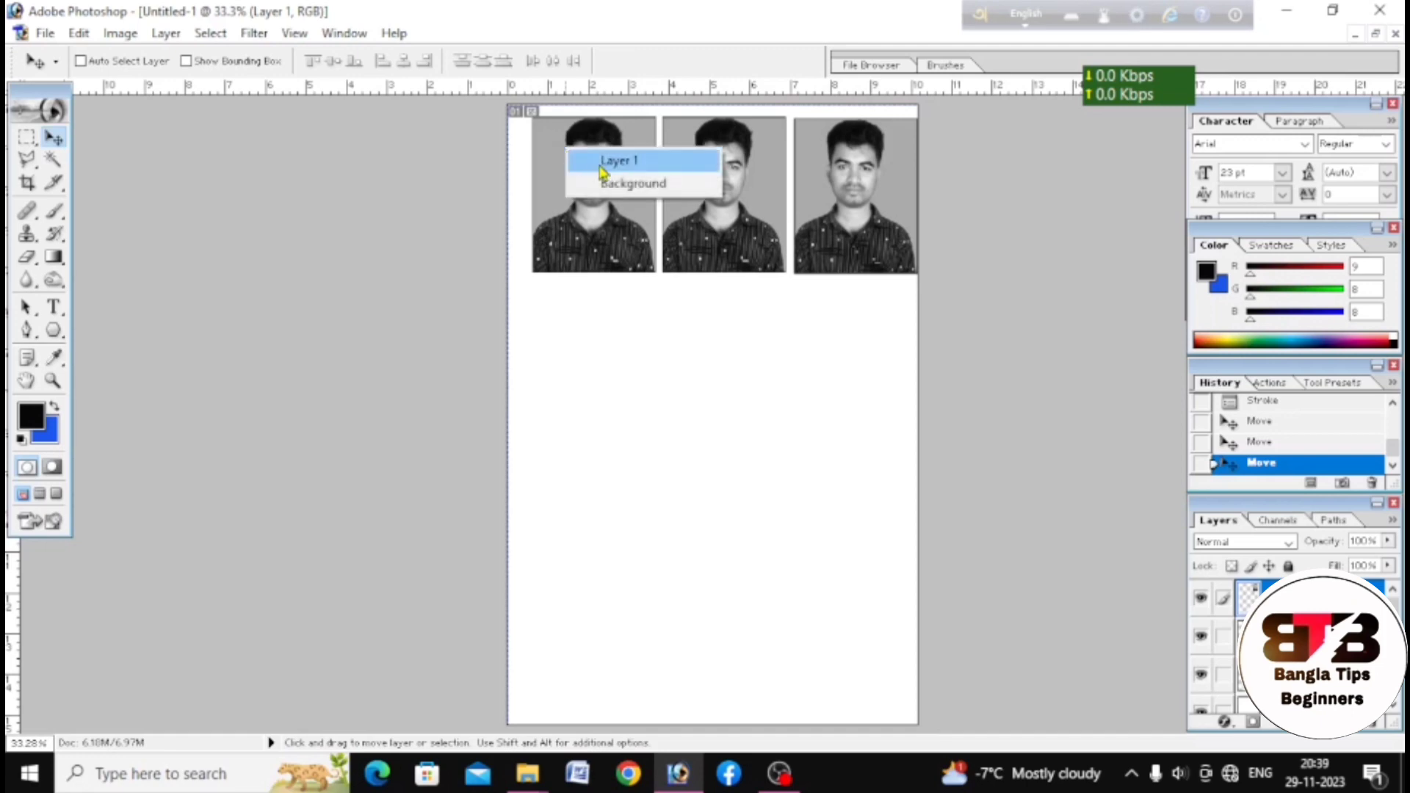
left_click(601, 161)
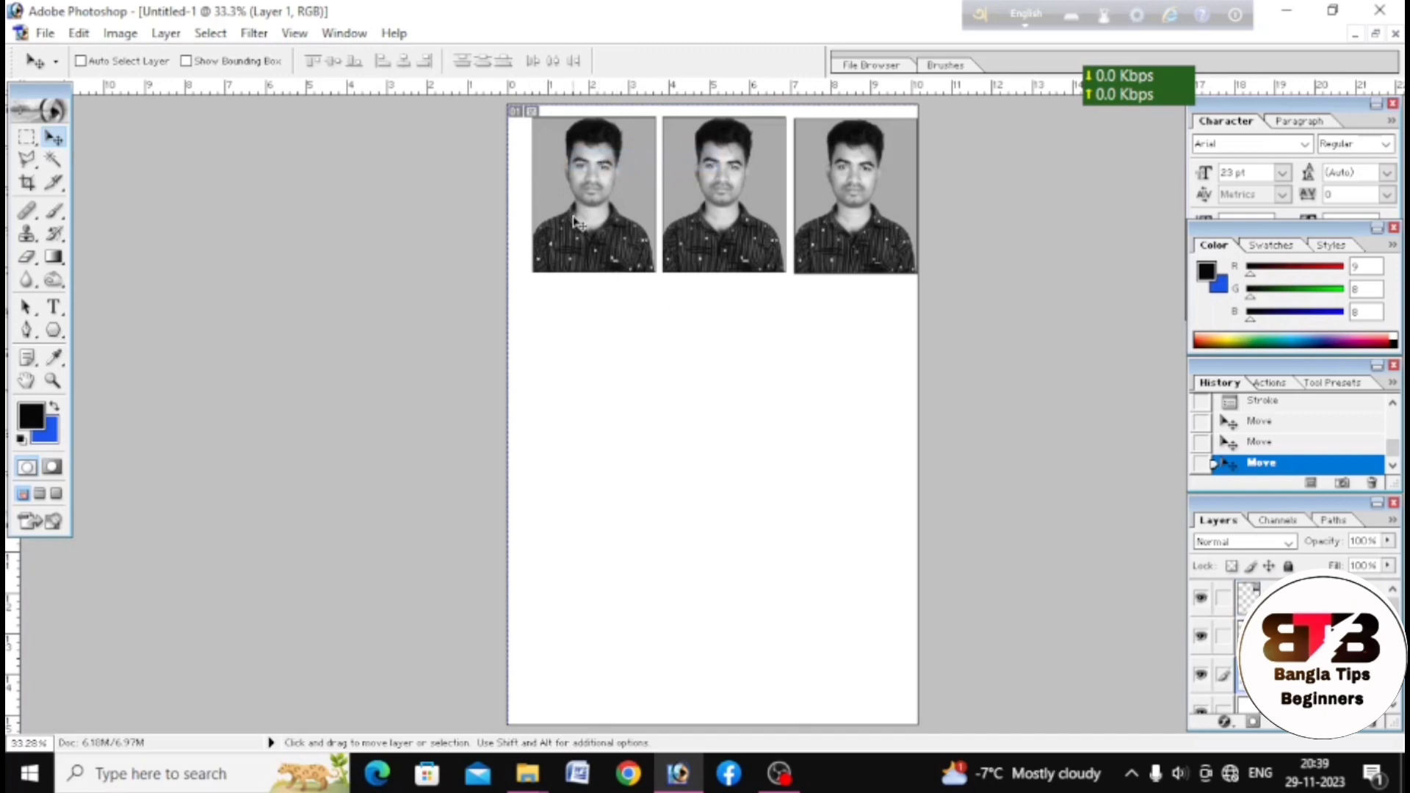
left_click_drag(573, 219, 561, 220)
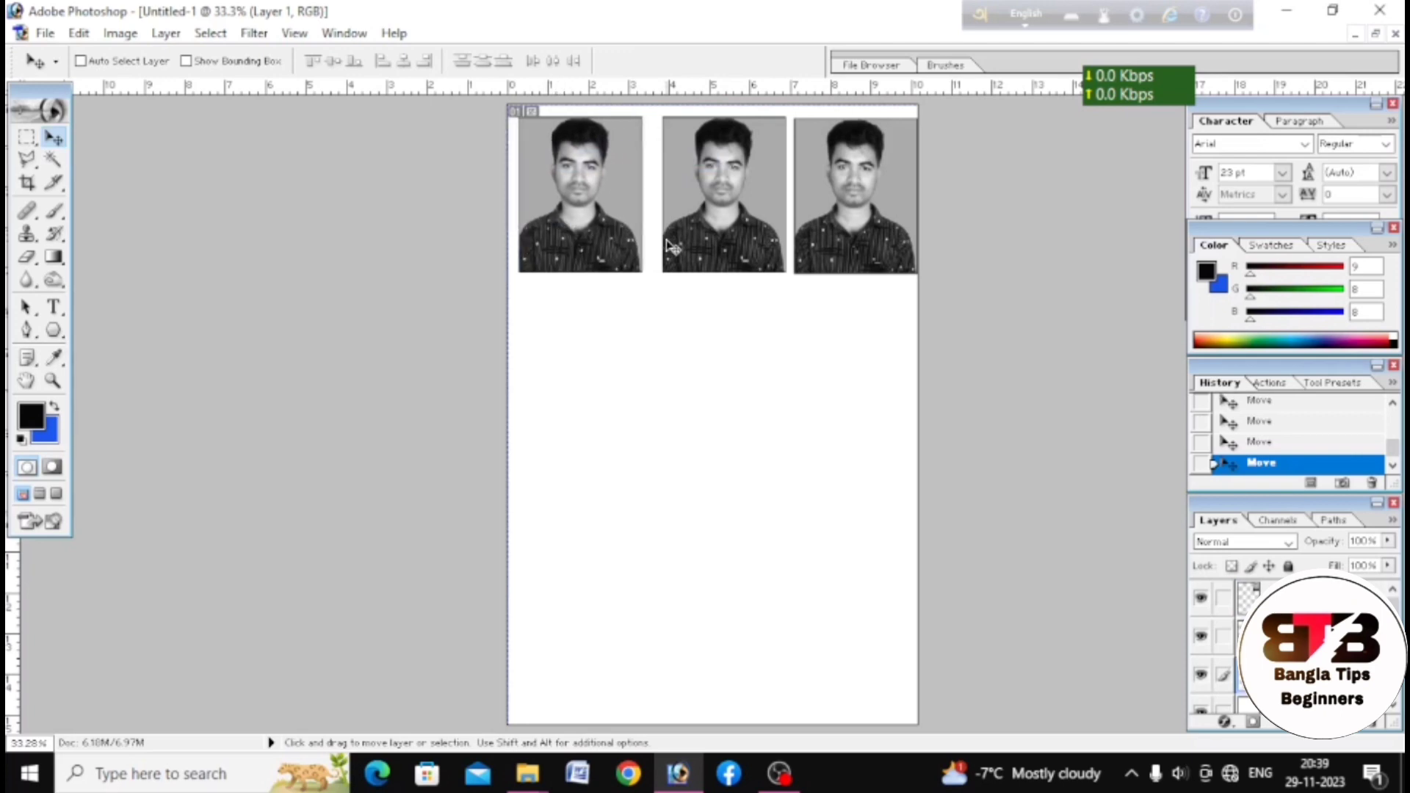
key("shift+Left")
key("shift+Left")
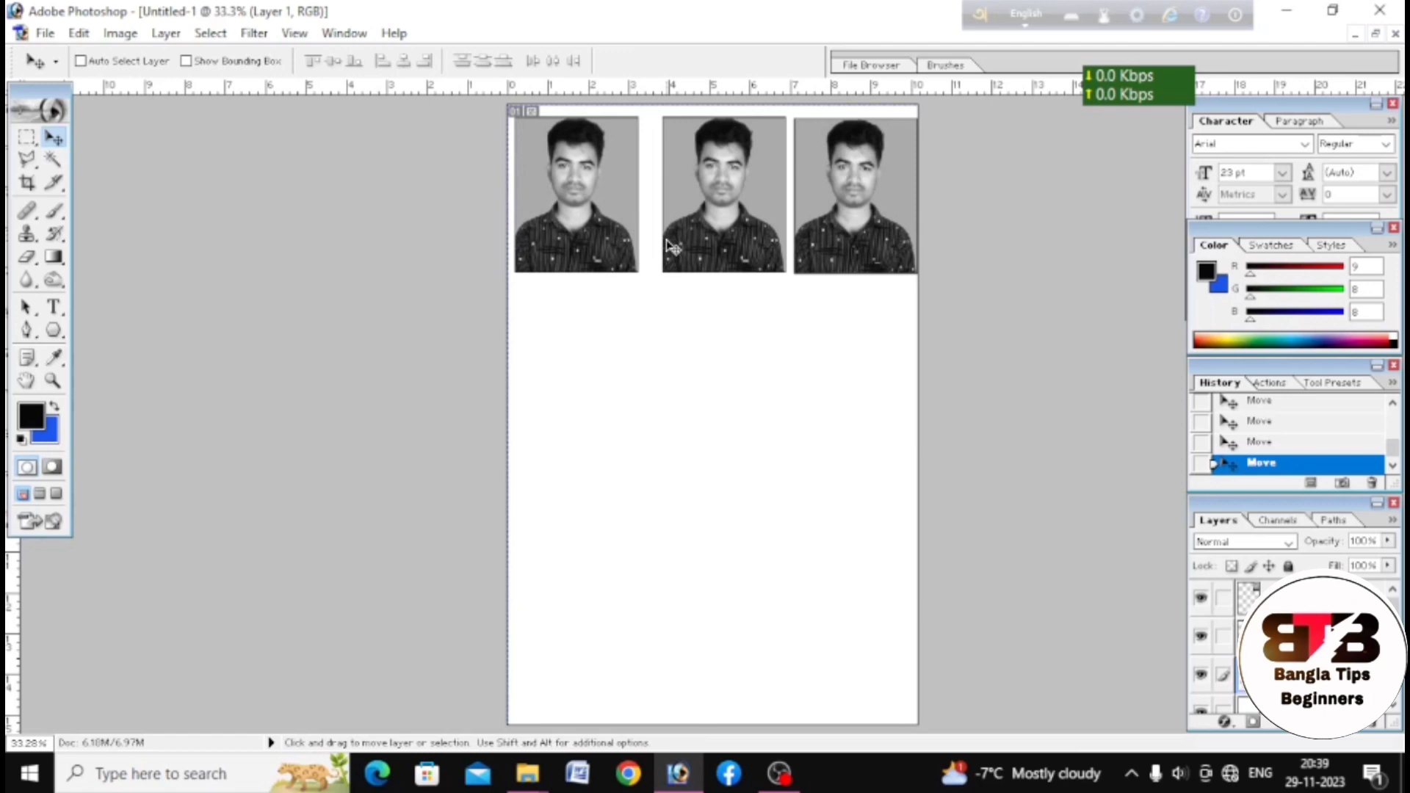
key("shift+Left")
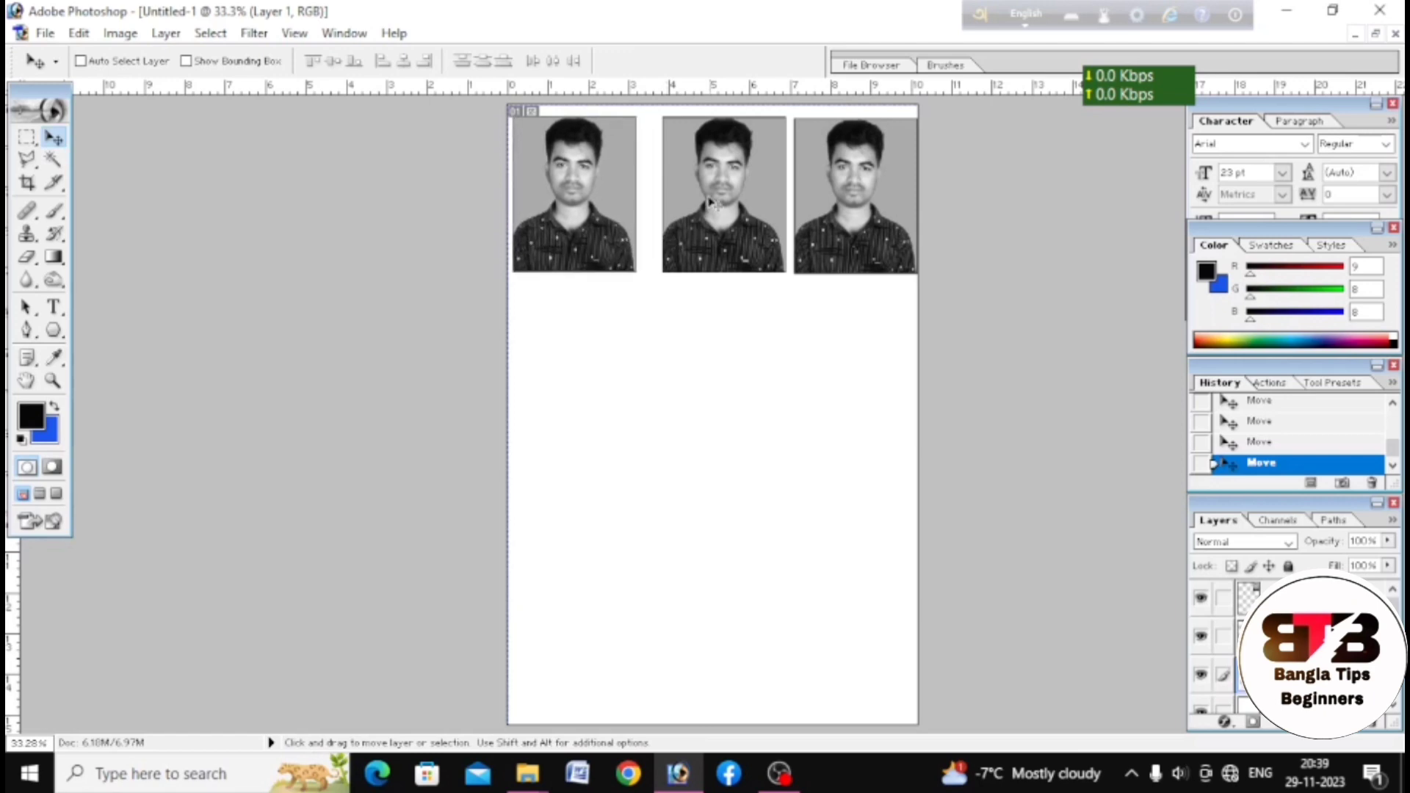
- Select the middle photo's layer, Layer 1 copy, and nudge it left toward the first photo
right_click(691, 166)
left_click(704, 177)
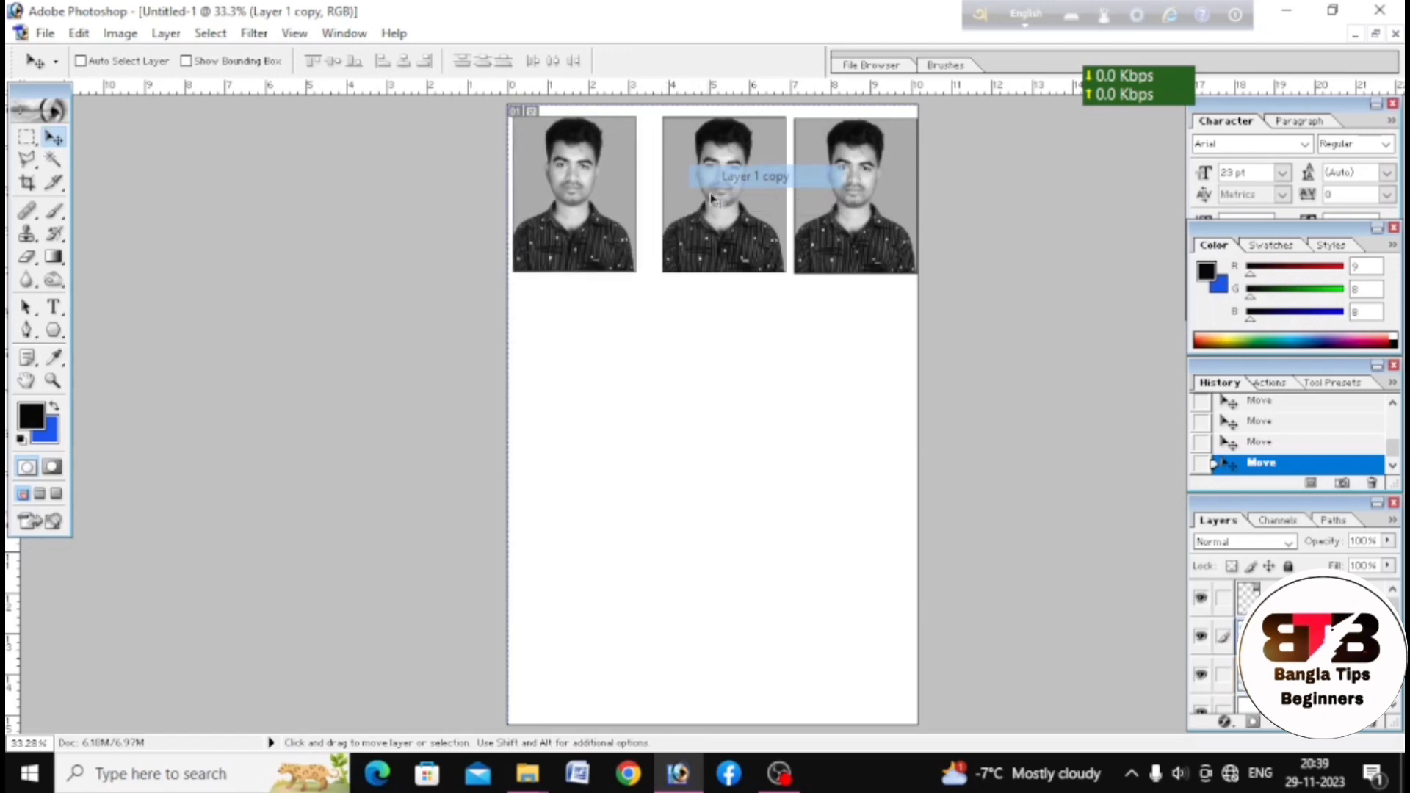
key("shift+Left")
key("shift+Left")
key("shift+Left")
key("shift+Left")
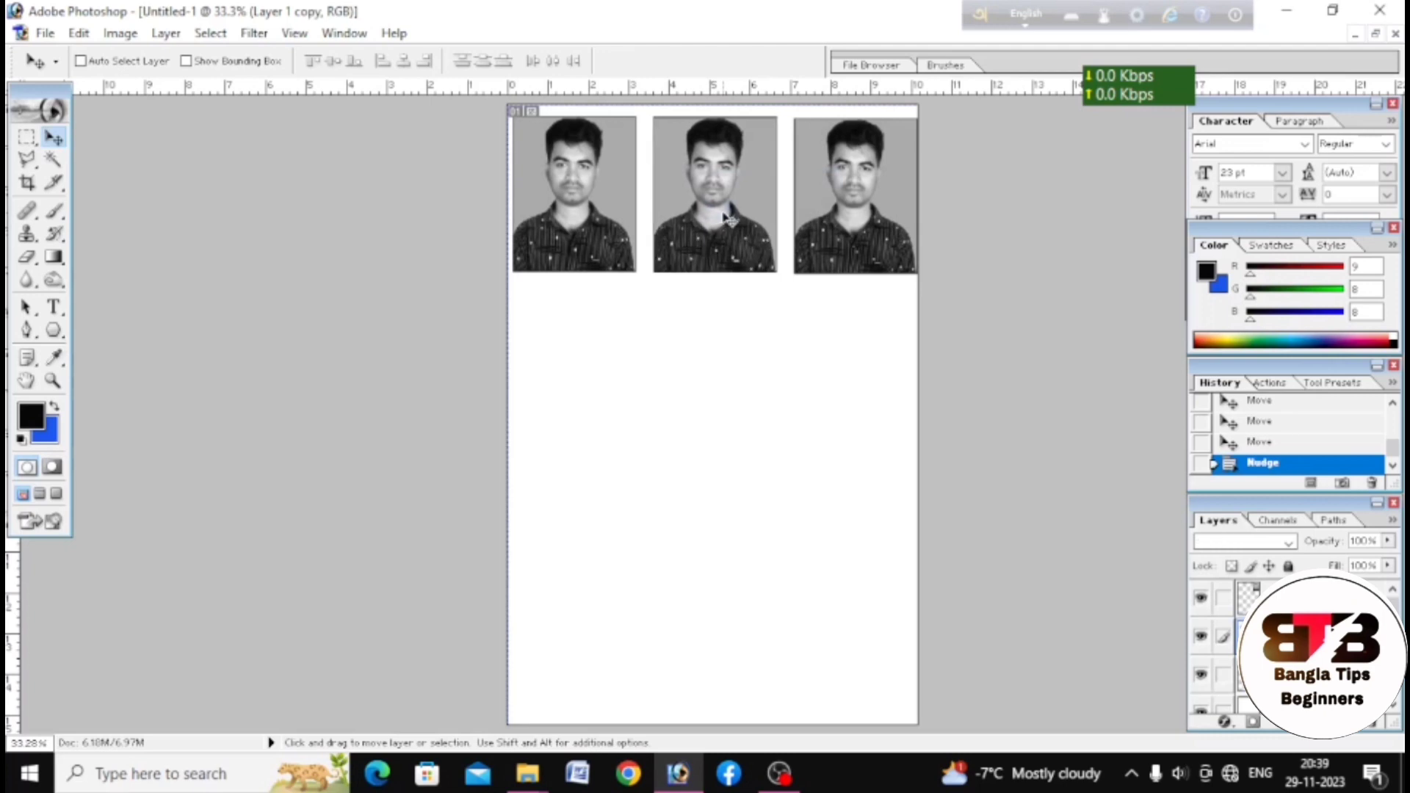
key("shift+Left")
key("shift+Left")
- Nudge the first photo slightly right to even out the spacing of the row
key("alt+[")
key("shift+Right")
key("shift+Right")
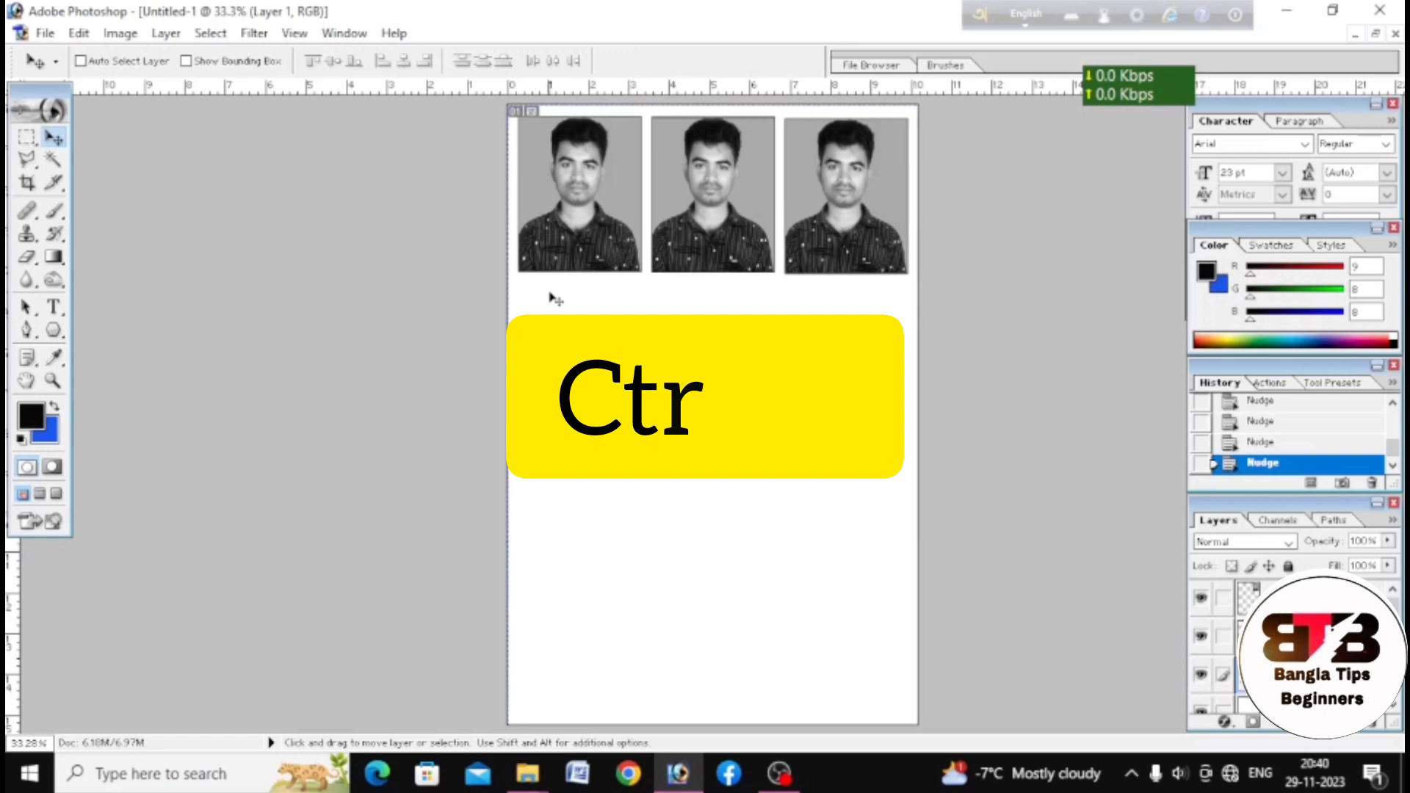
- Start printing the sheet on the EPSON L3210 Series and set the printer's document size to 10 x 15 cm (4 x 6 in)
key("ctrl+p")
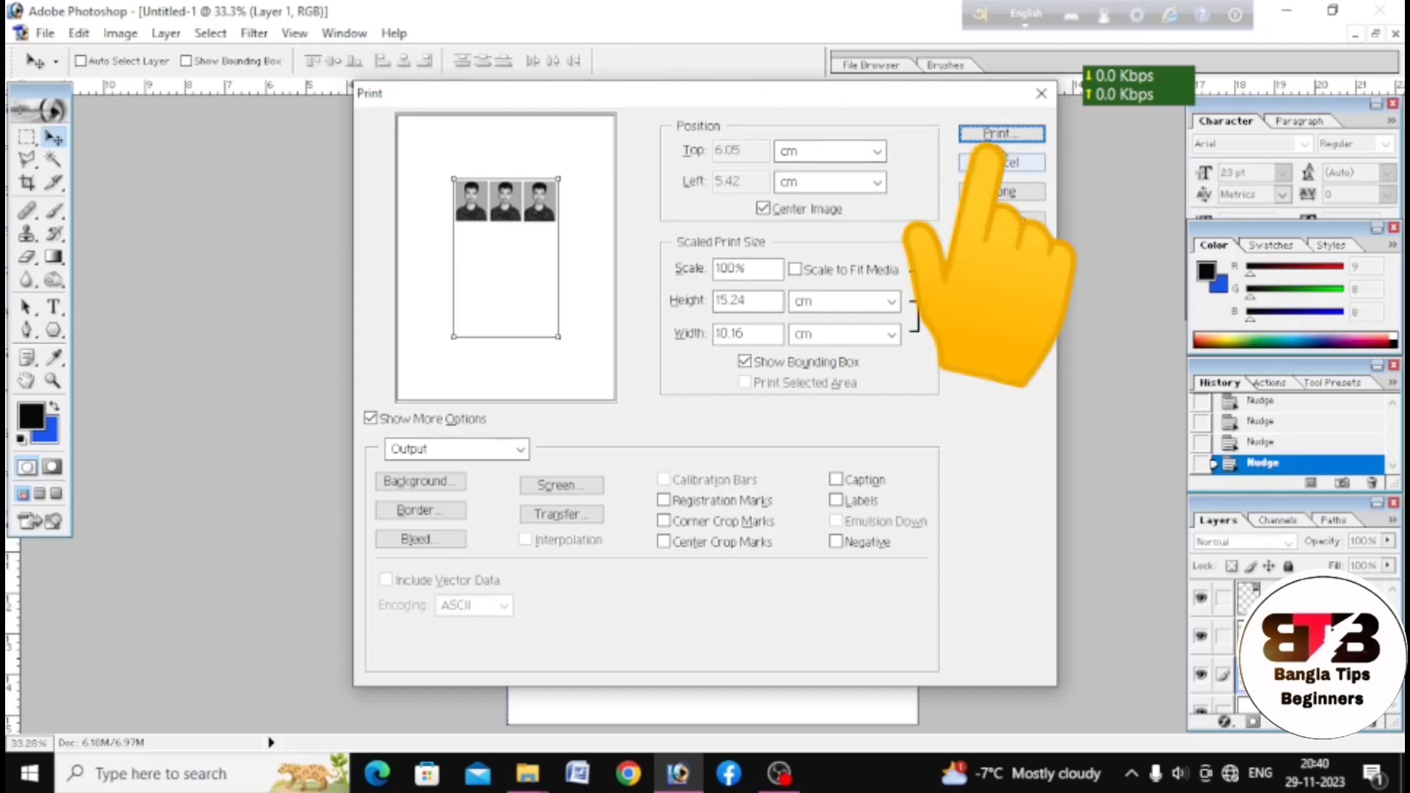
left_click(1003, 138)
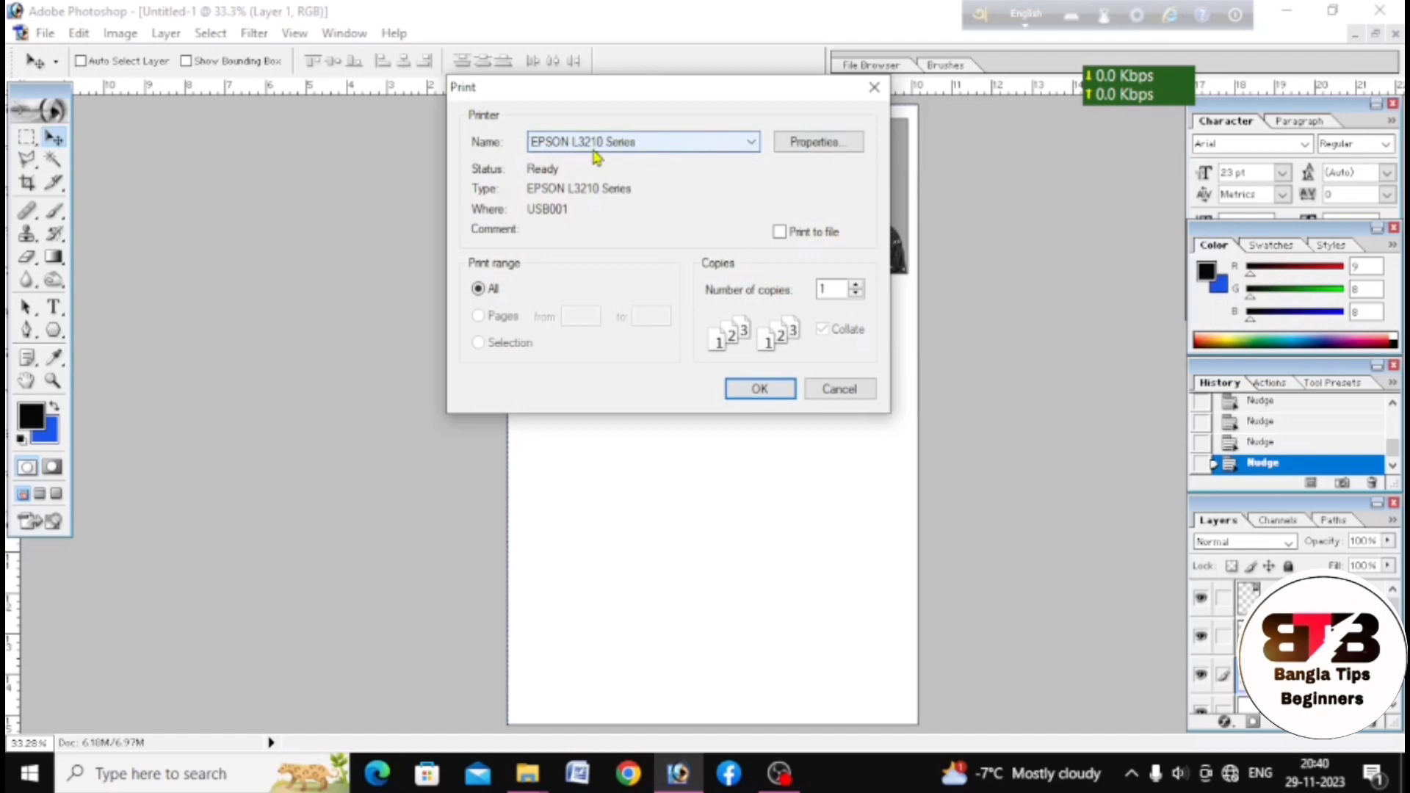
left_click(845, 150)
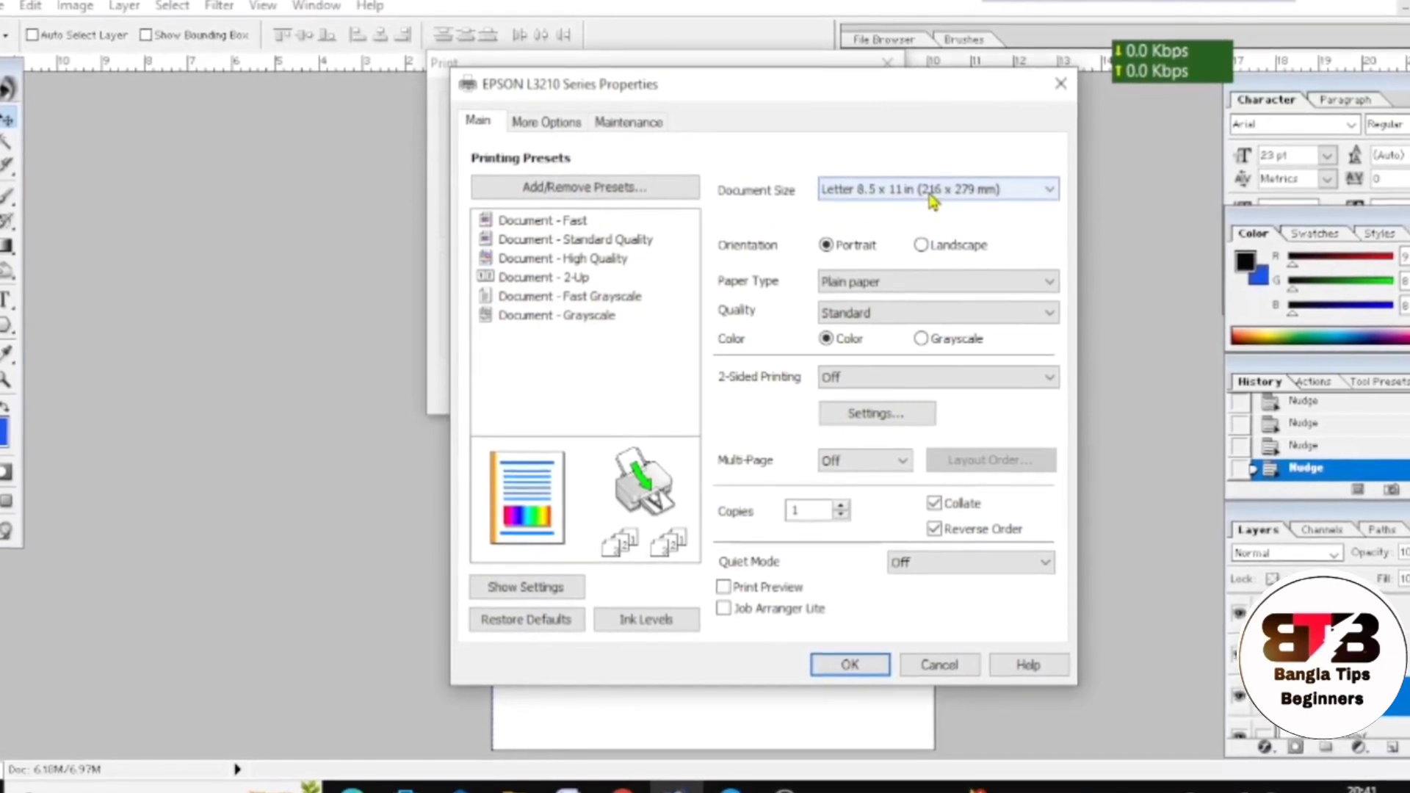
left_click(1059, 193)
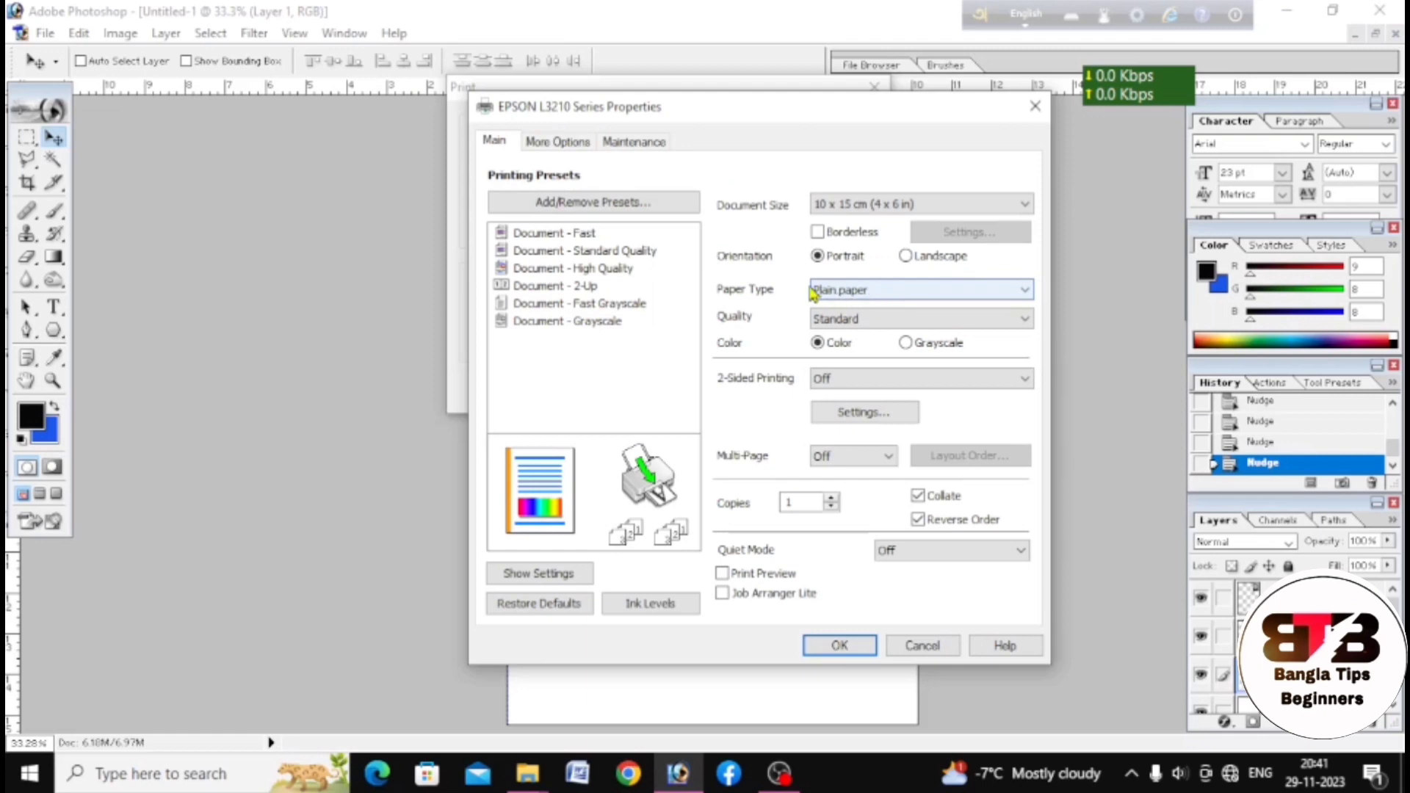
- Set the paper type to Photo Paper Glossy and the quality to High, and send the sheet to the printer
left_click(866, 295)
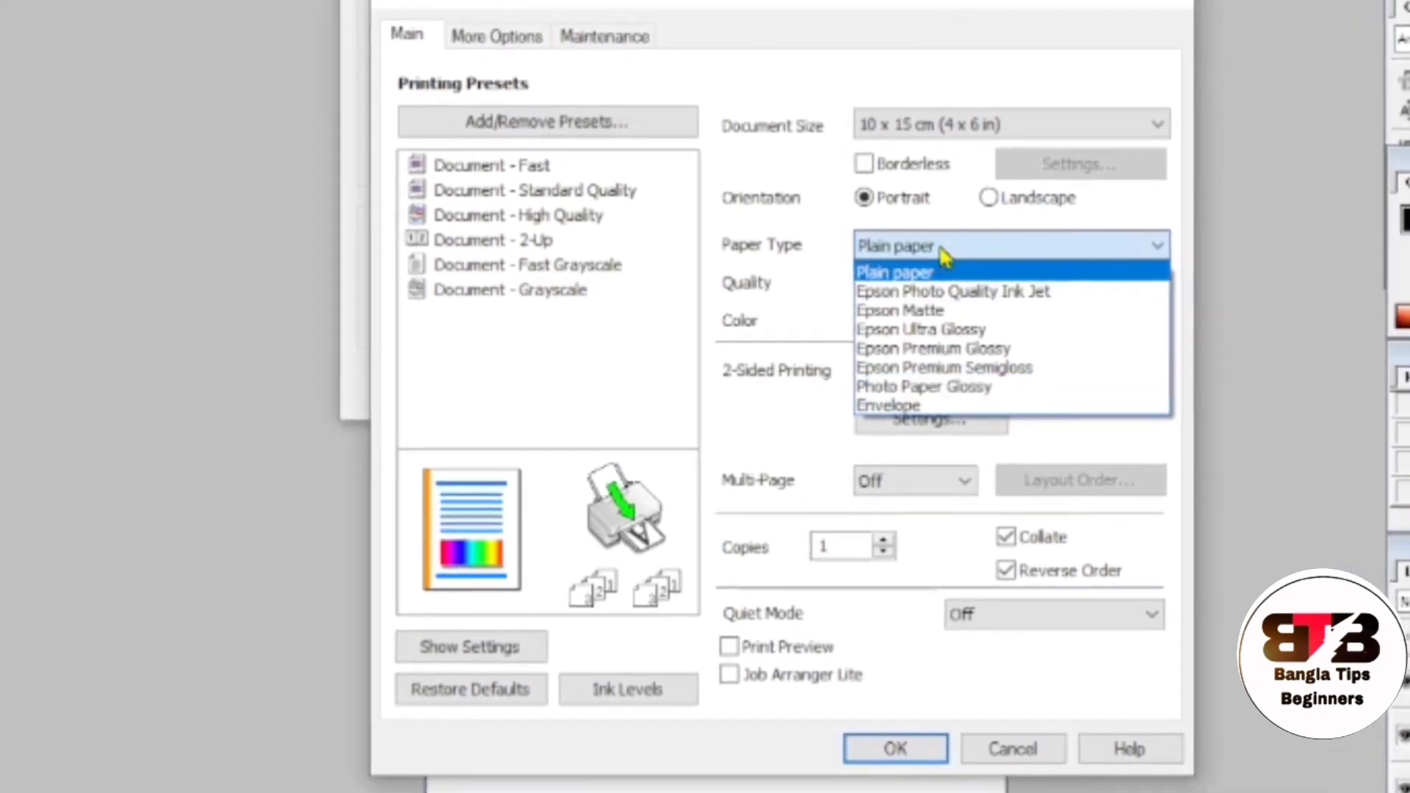
left_click(947, 387)
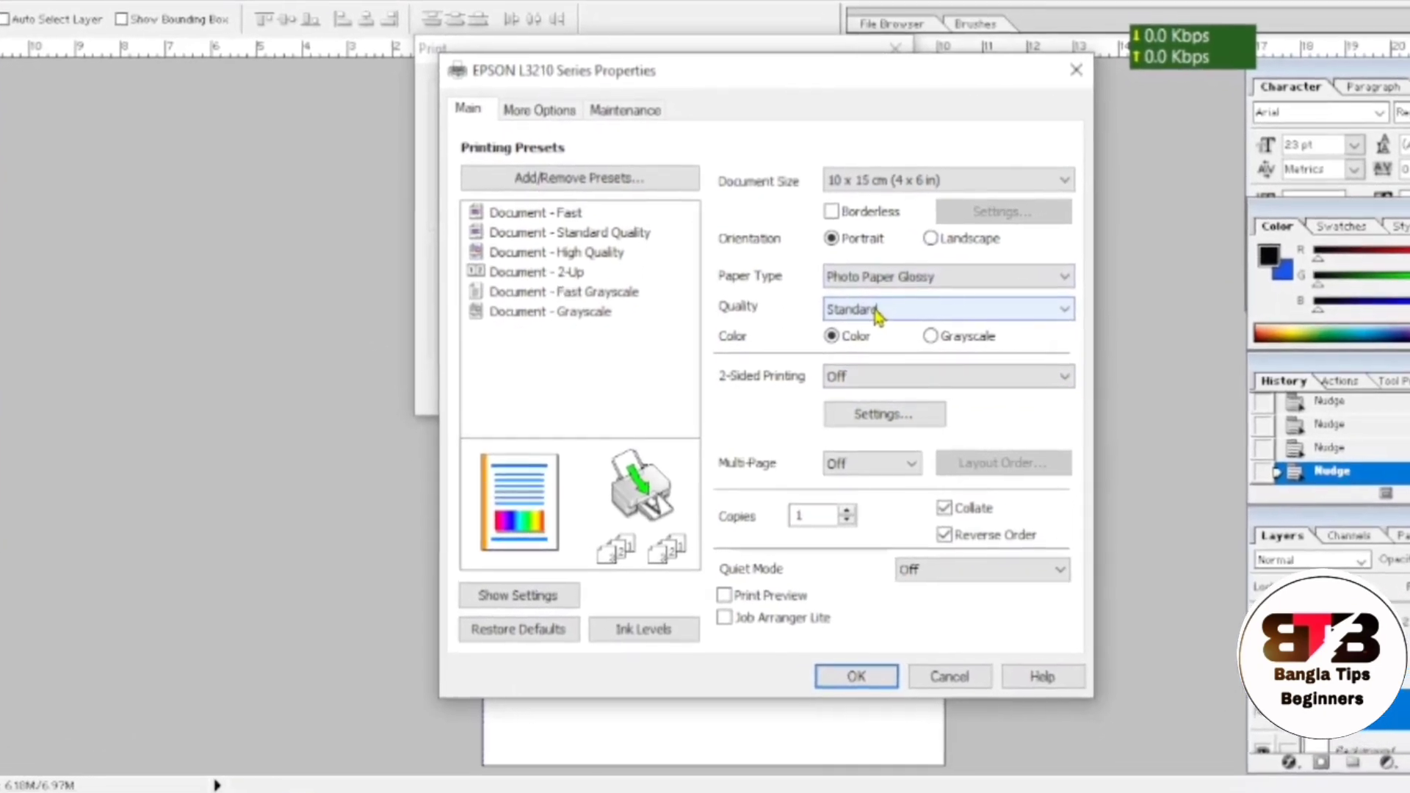
left_click(918, 298)
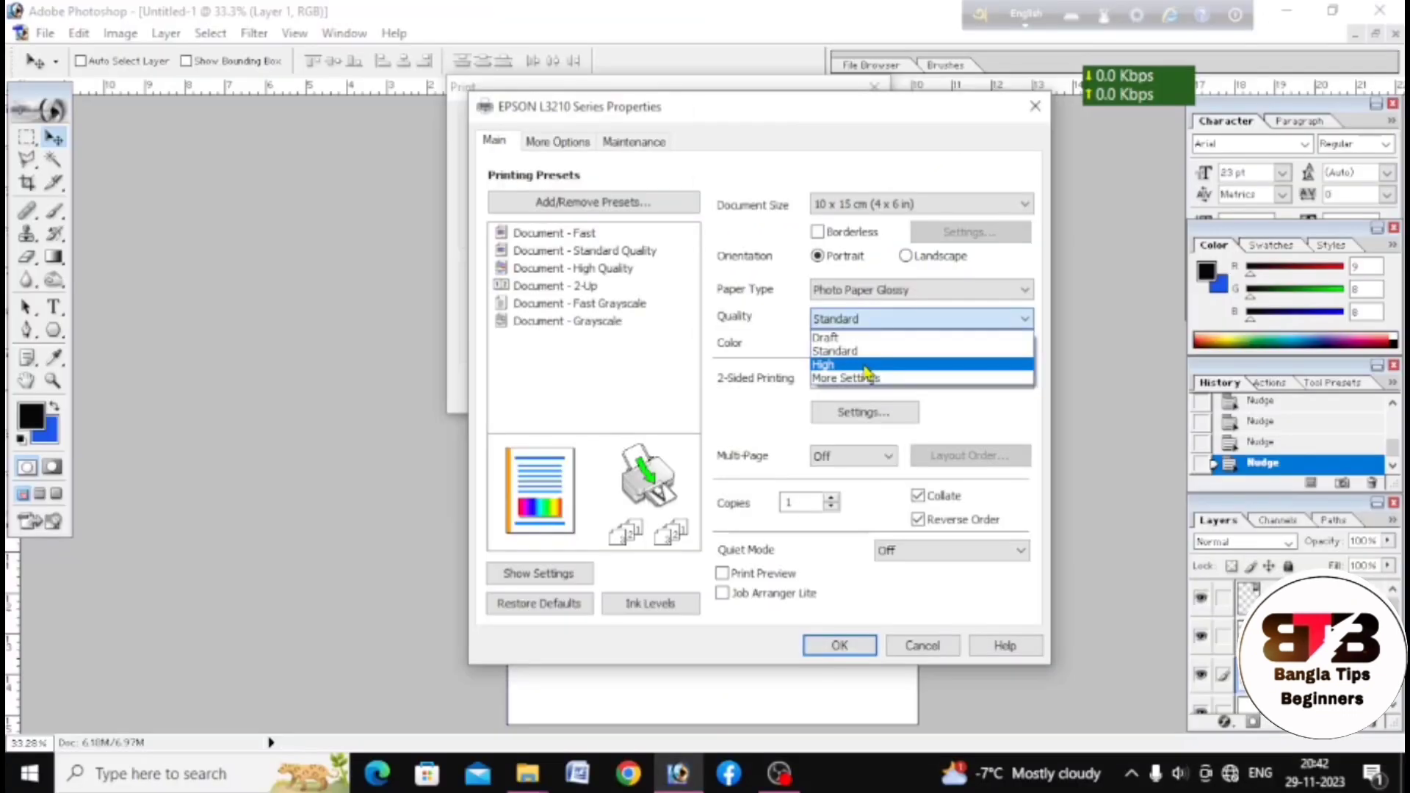
left_click(862, 366)
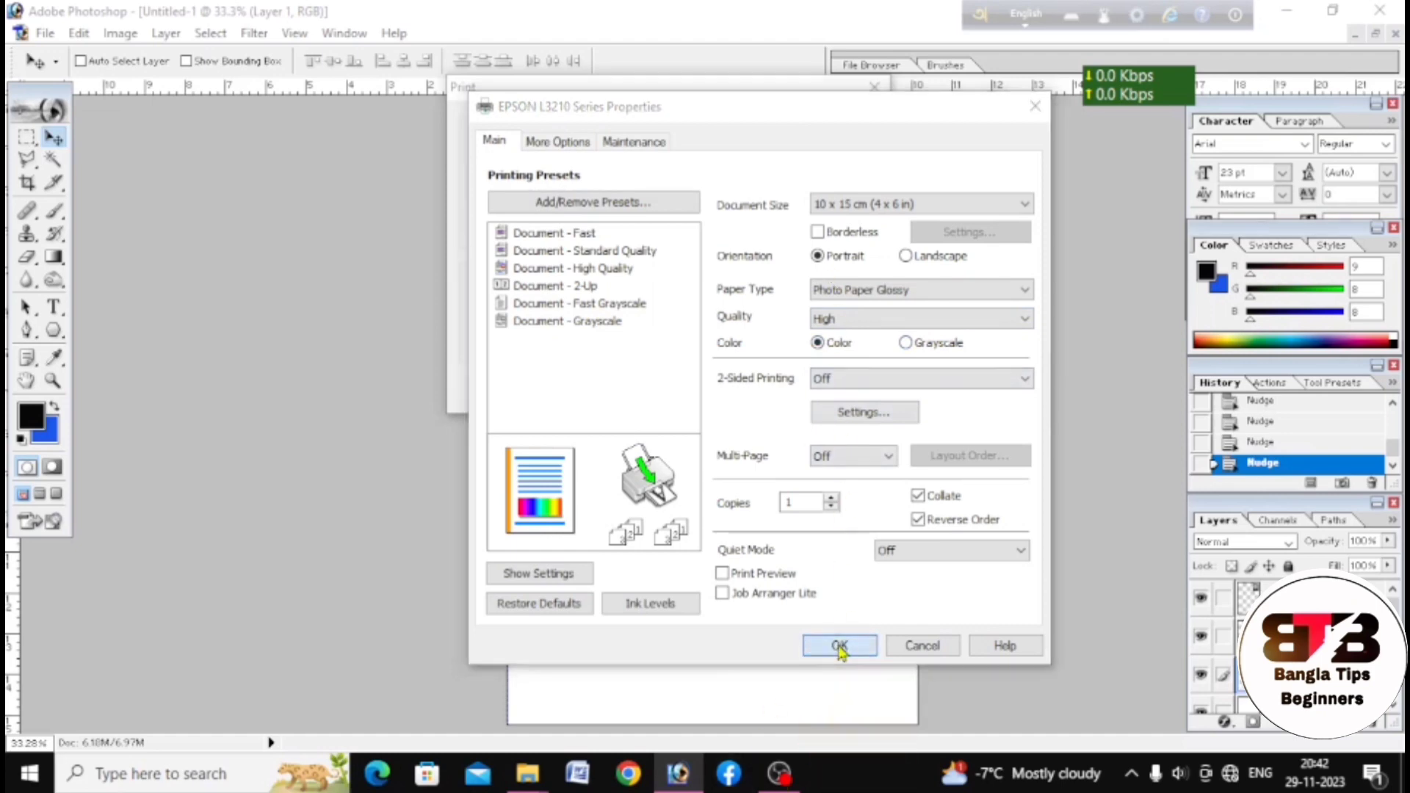
left_click(836, 646)
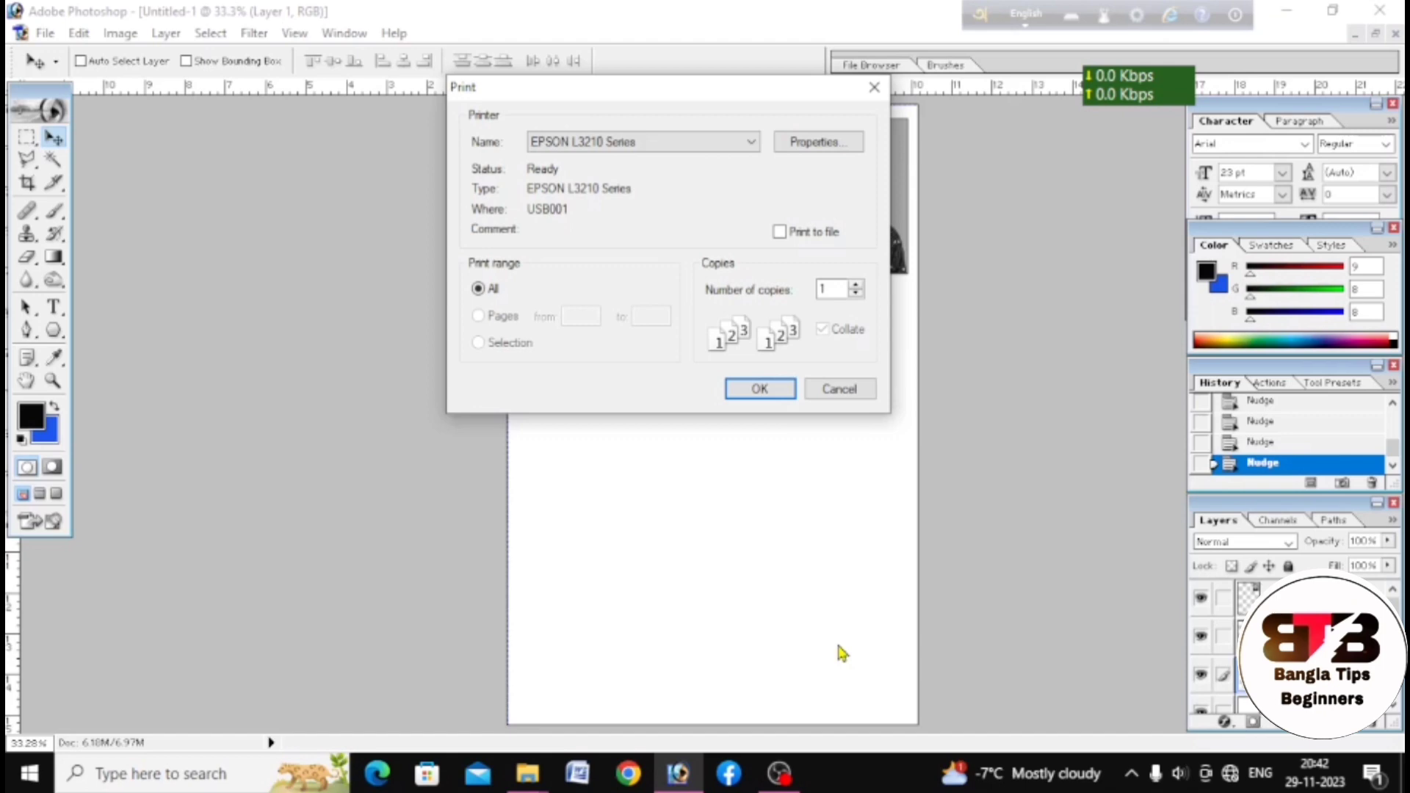
left_click(756, 391)
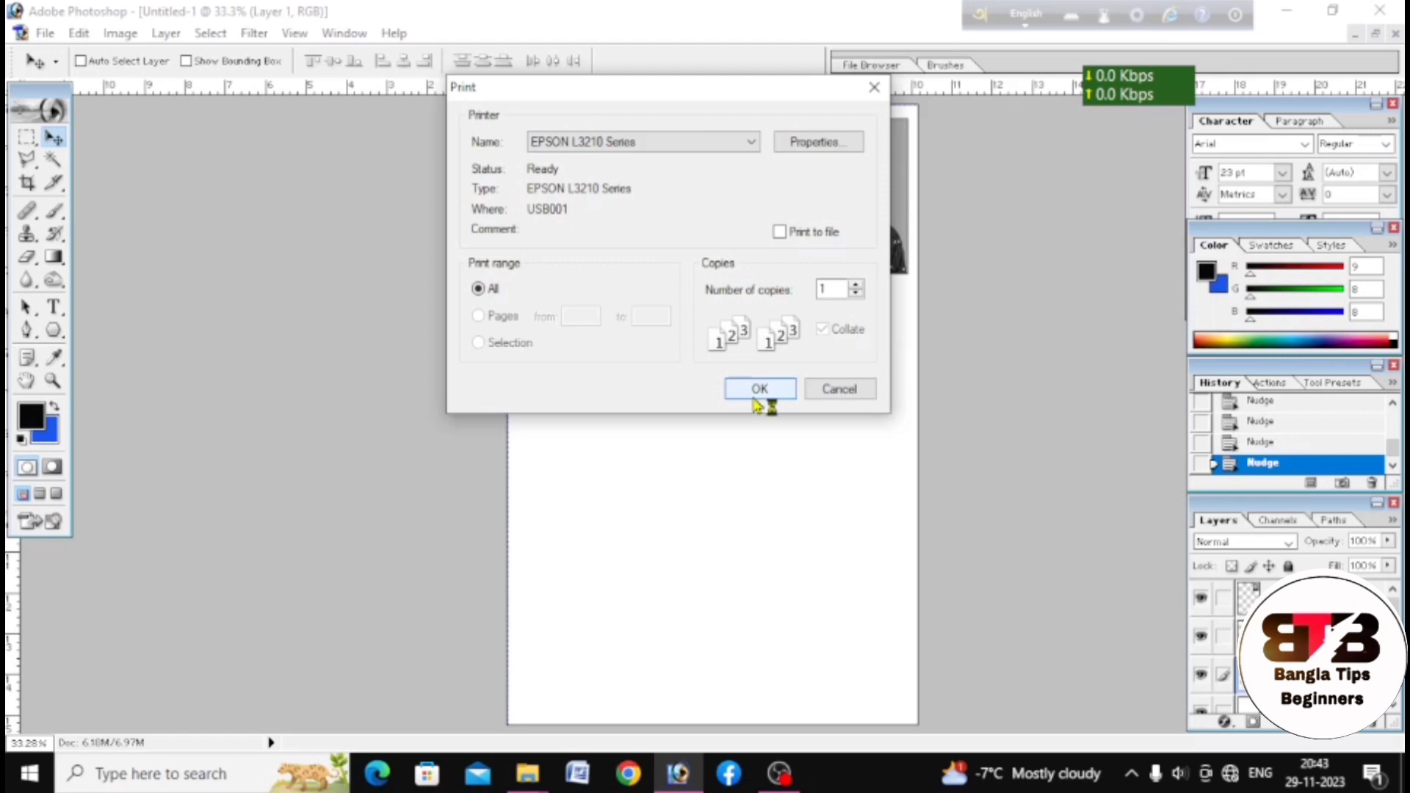